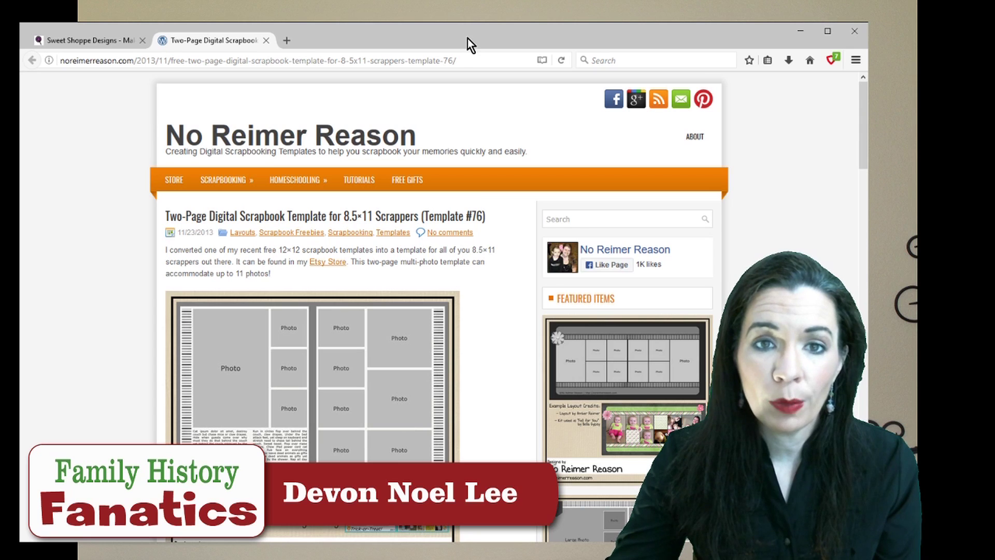
- Look over the two-page 8.5×11 scrapbook template #76 page and the I Brake for Bluebonnets kit page
scroll(403, 424, down, 3)
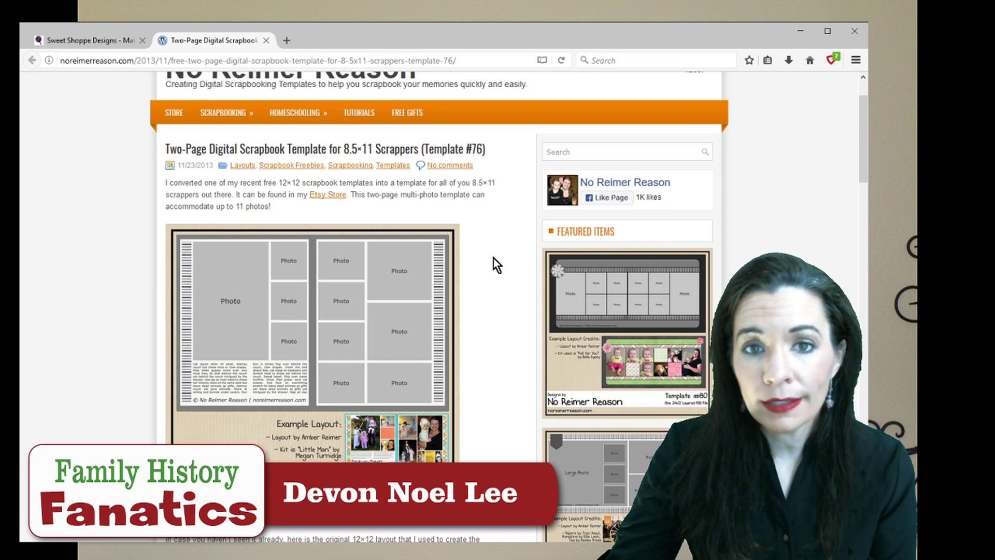
click(86, 42)
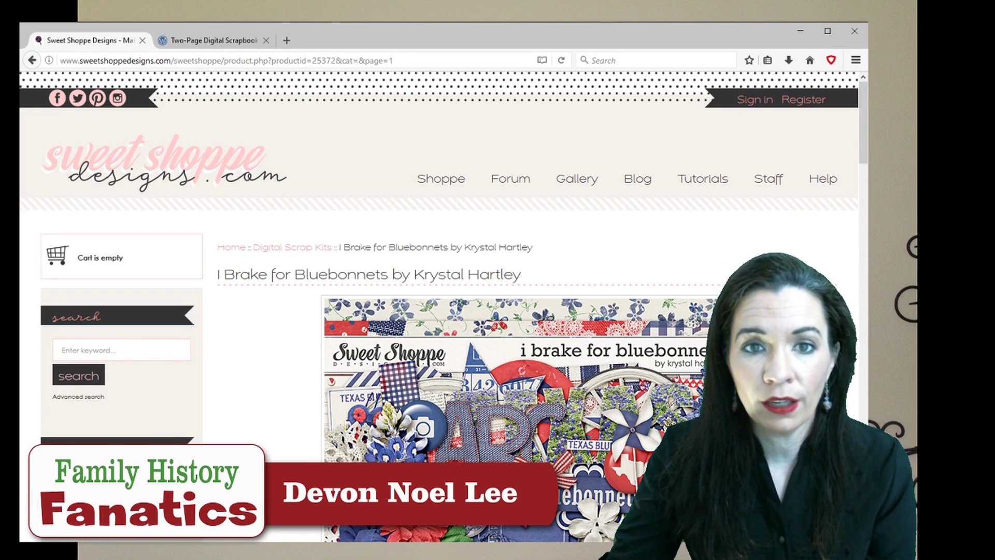
scroll(632, 295, down, 4)
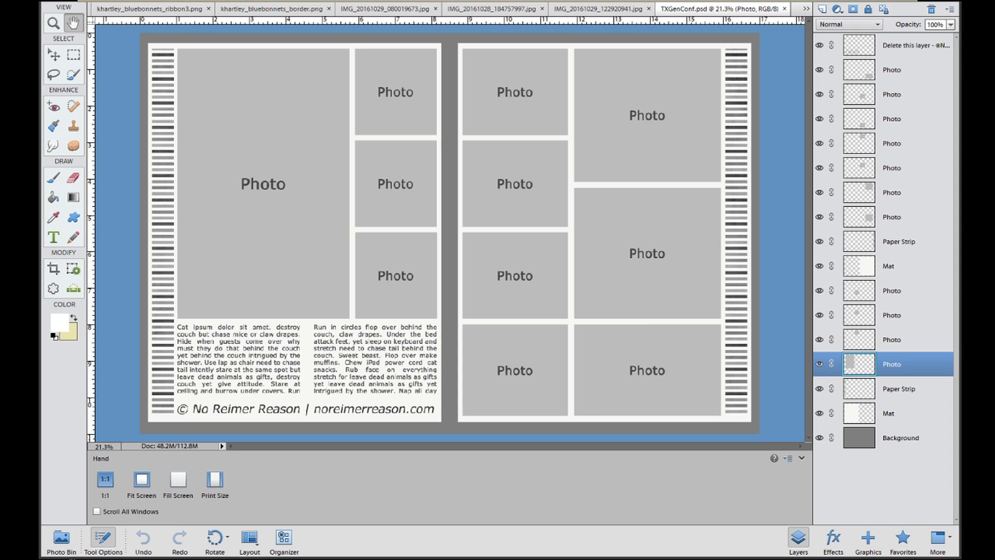
- Select individual photo placeholders on both pages of TXGenConf.psd to examine which layer each one belongs to
click(52, 55)
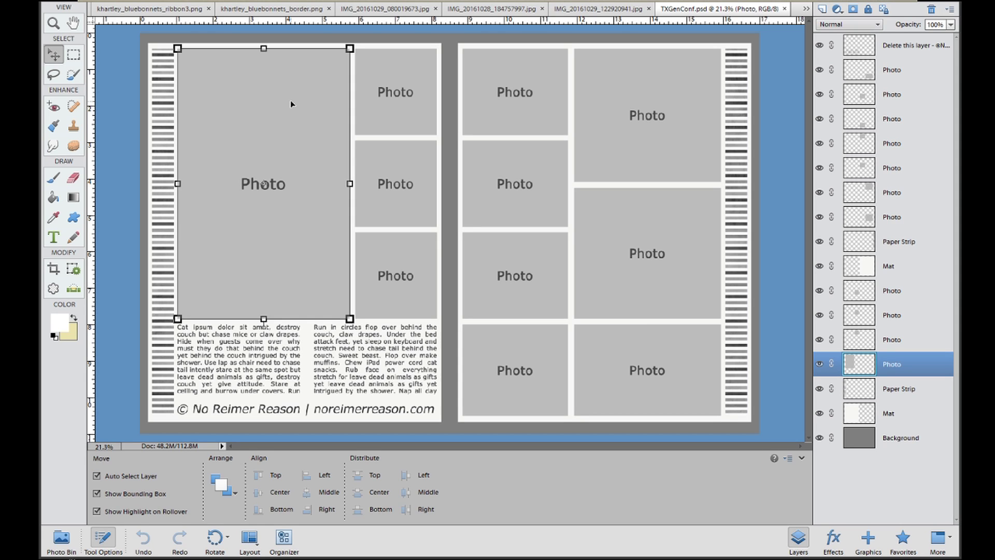
click(412, 115)
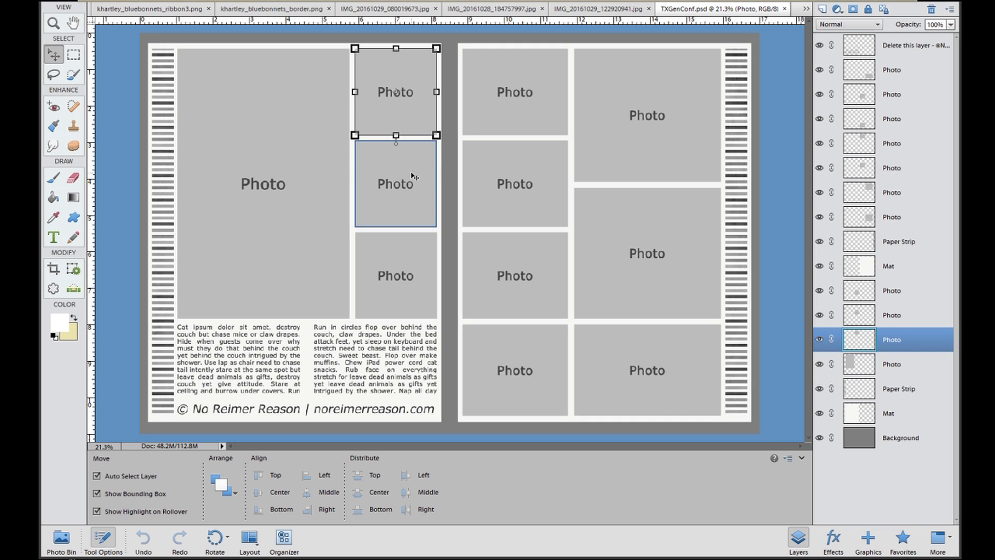
key(h)
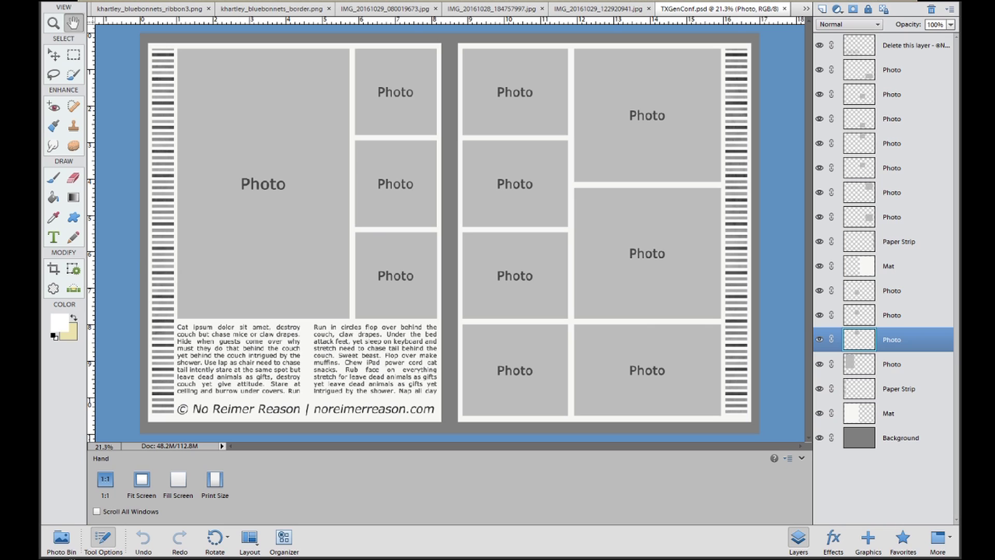
click(52, 52)
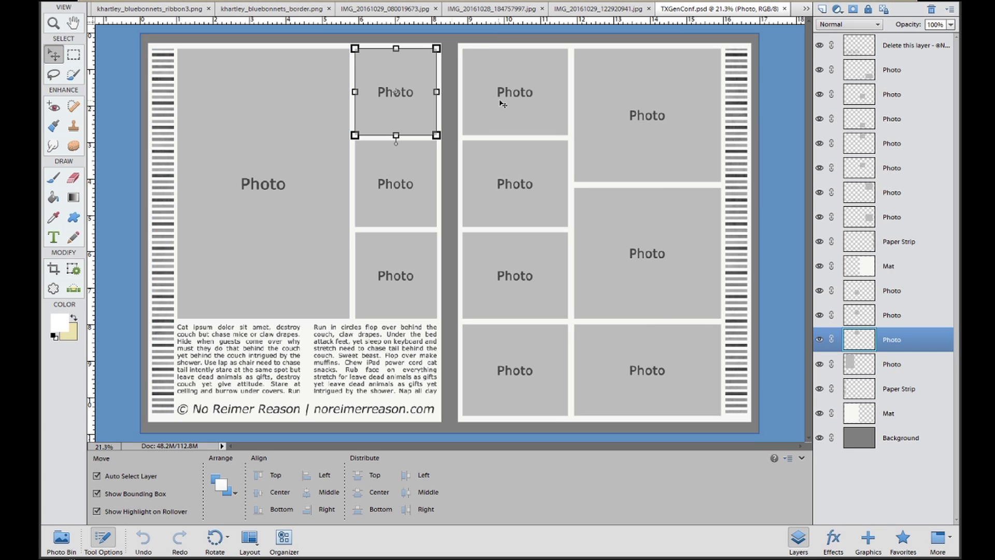
click(508, 95)
click(73, 23)
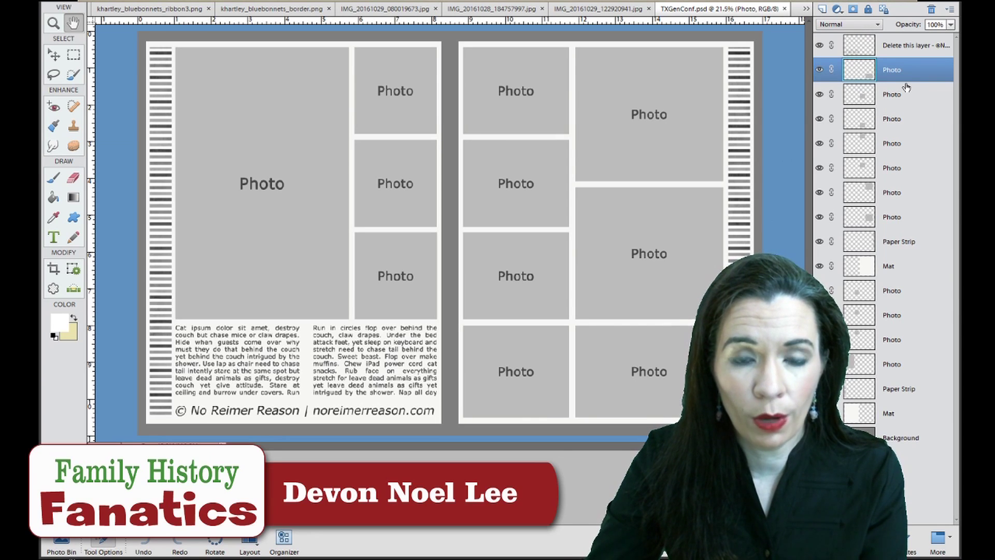
- Select and remove the "Delete this layer" layer that holds the template's placeholder text
key(v)
click(889, 46)
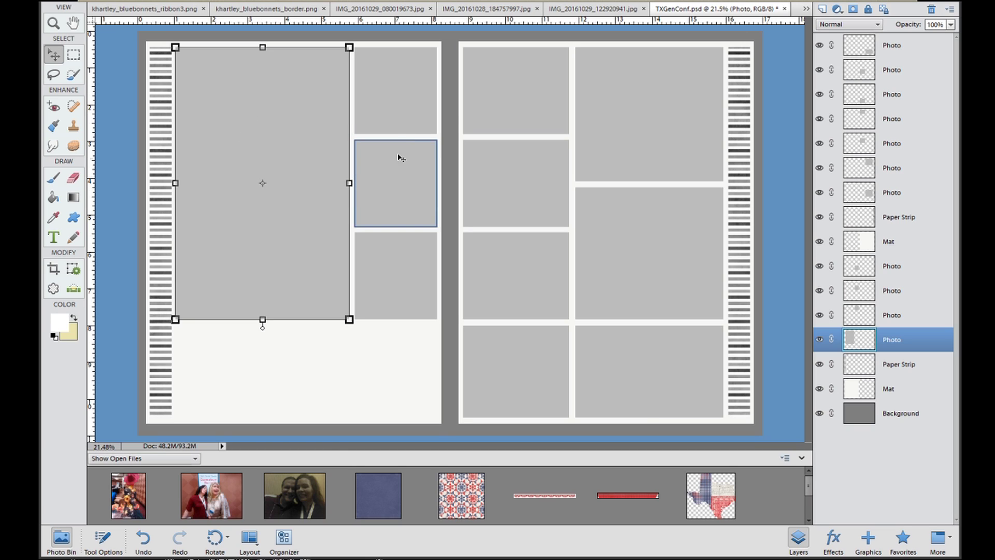
- Select several empty placeholders on both pages, ending with the large one on the left page, to examine their layers
click(517, 76)
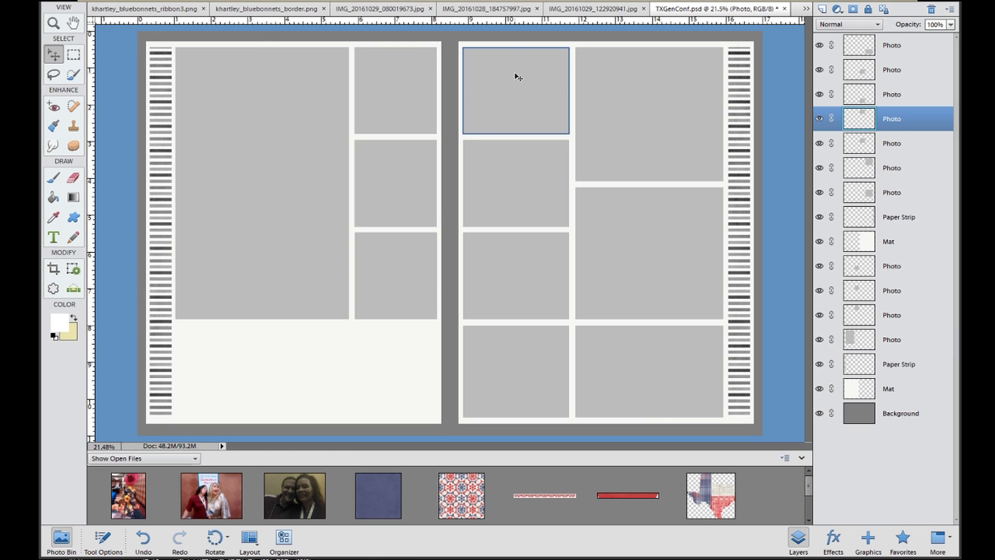
click(626, 98)
click(627, 228)
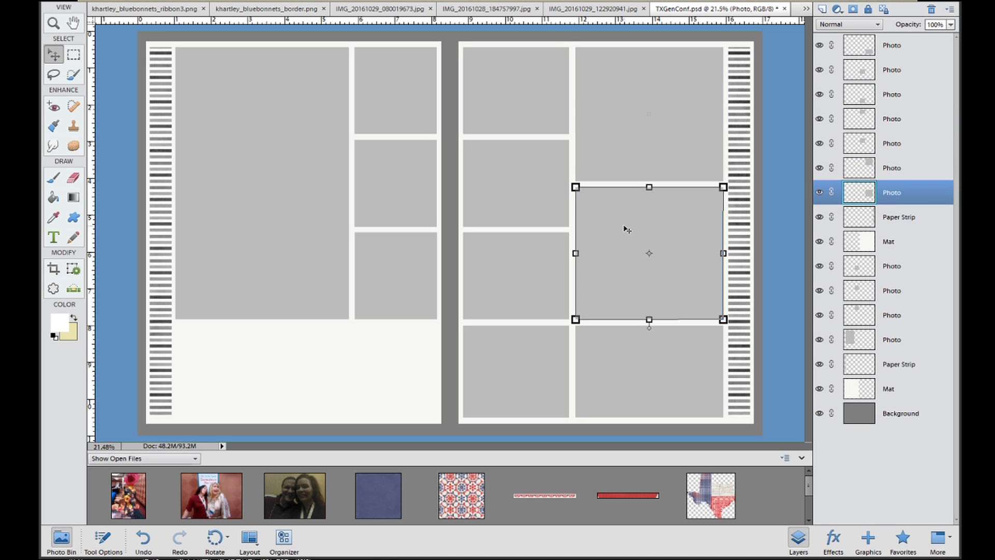
click(540, 272)
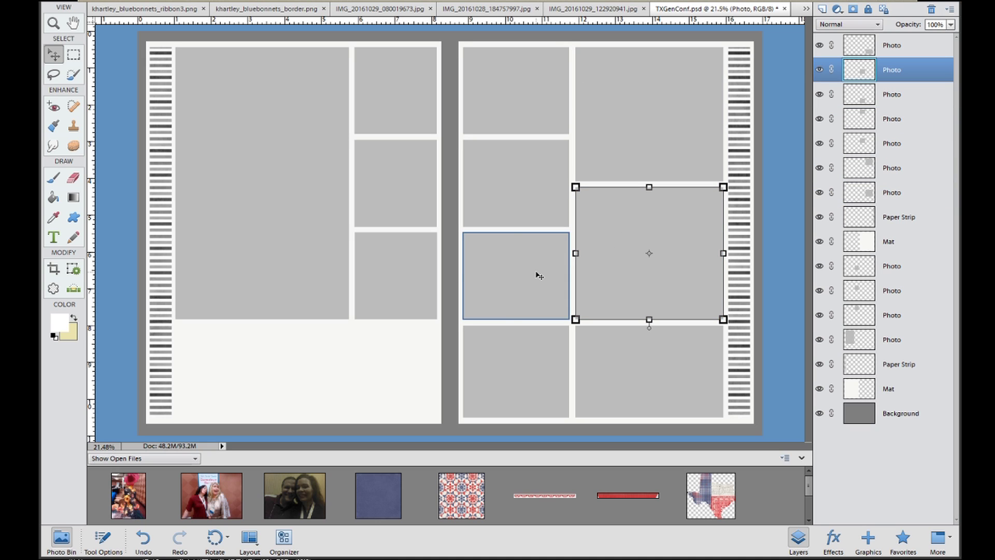
click(298, 181)
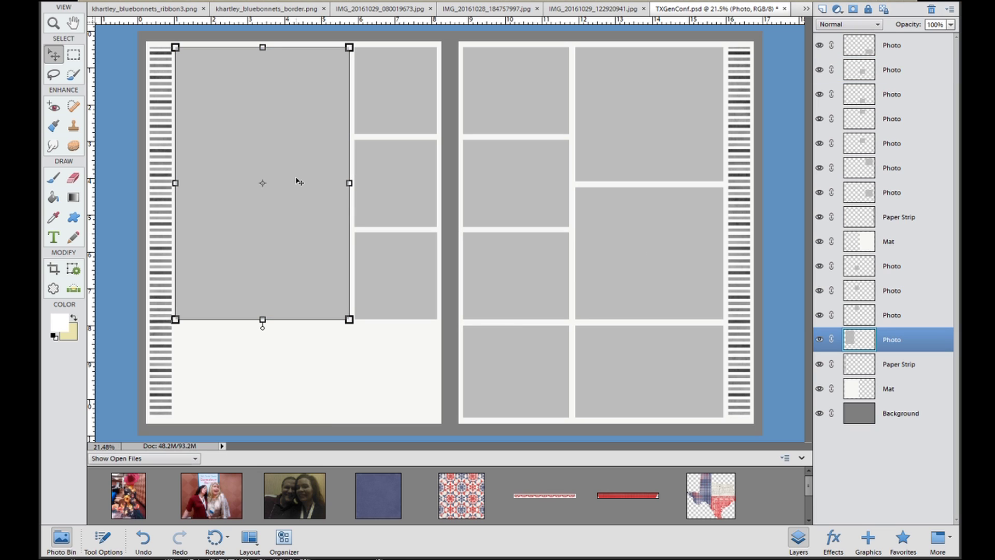
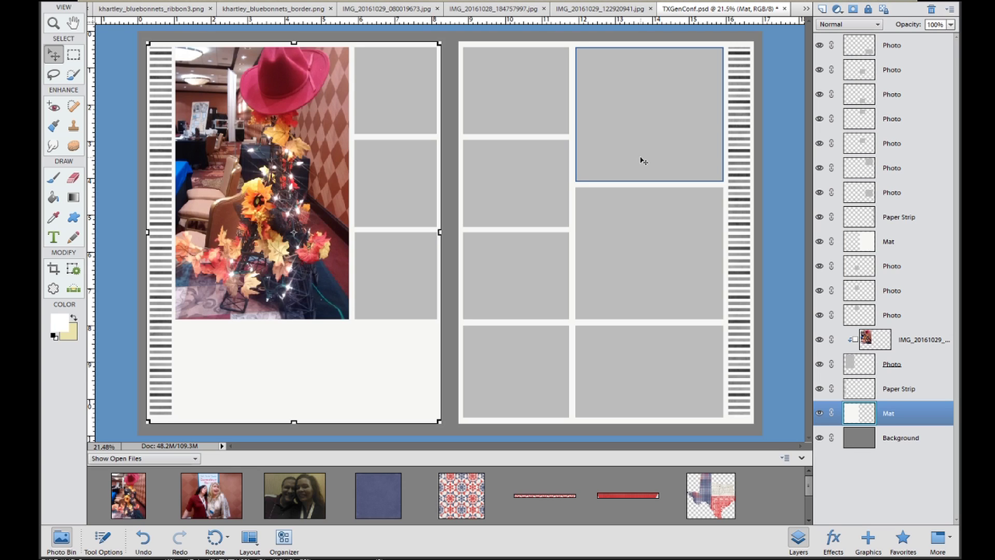
- Add the IMG_20161029_122920941.jpg photo over the right page's upper-right placeholder and clip it to that placeholder's layer
click(642, 161)
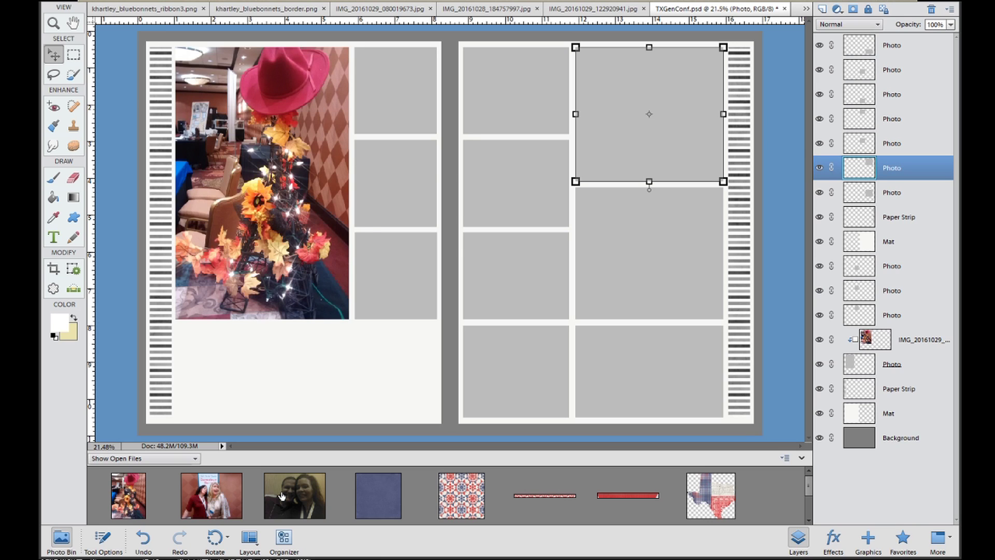
drag(282, 496, 464, 245)
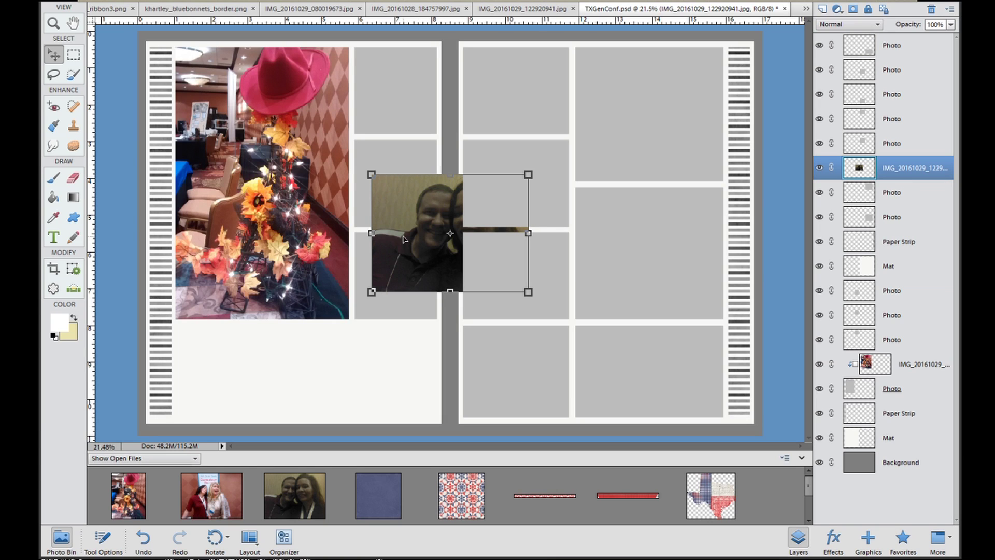
drag(450, 222, 618, 116)
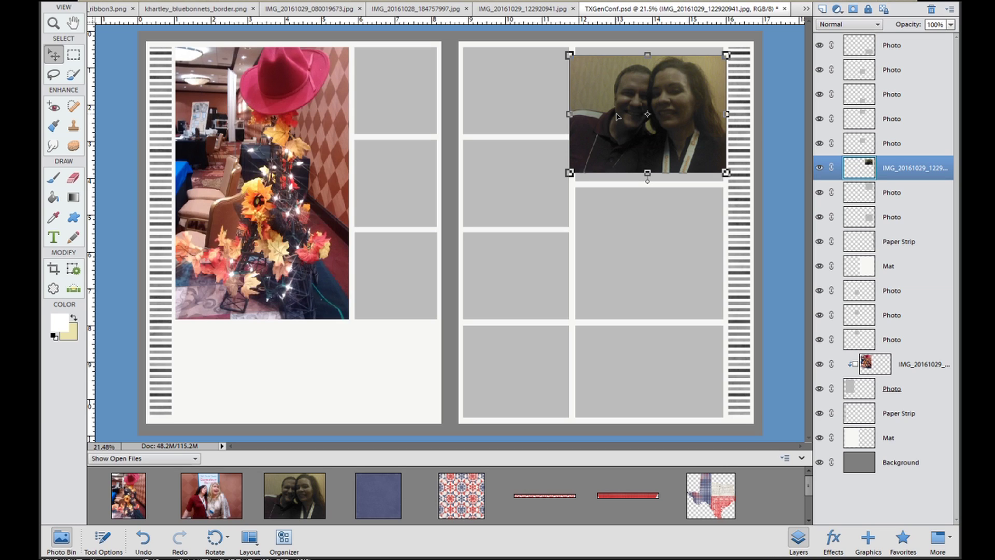
key(ctrl+g)
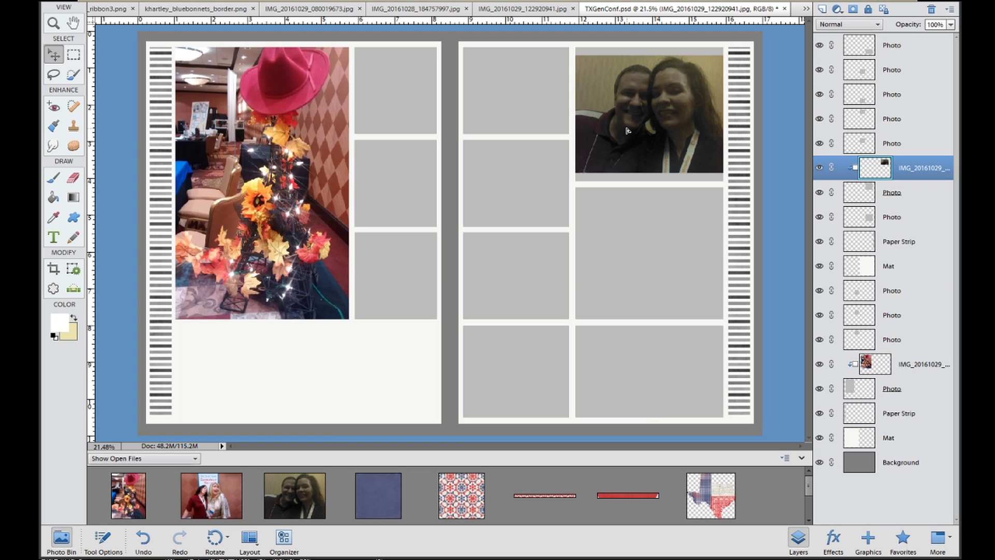
- Nudge the clipped couple photo upward until it meets the top edge of its placeholder
key(shift+Up)
key(shift+Up)
key(shift+Up)
key(shift+Up)
key(shift+Up)
key(shift+Up)
key(shift+Up)
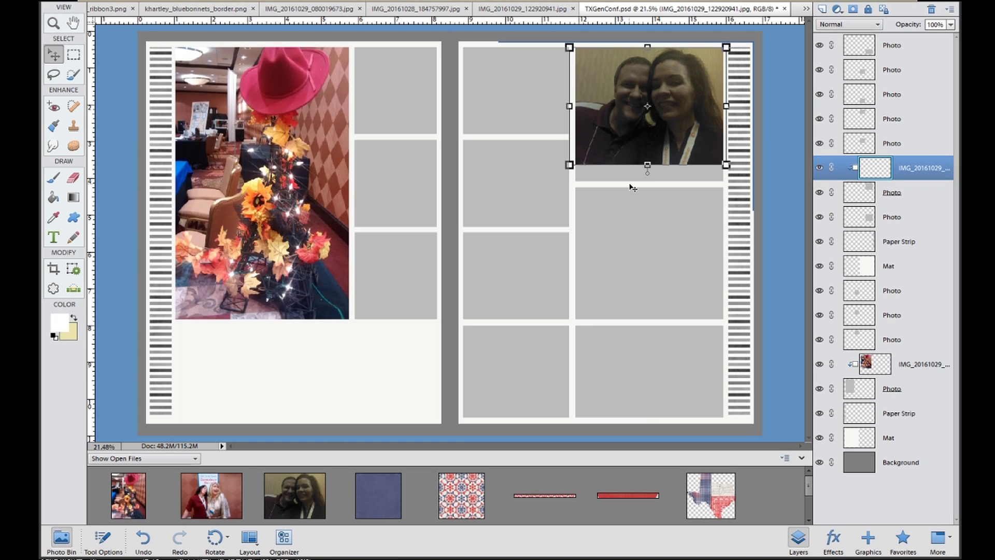
- Shorten the right page's upper-right placeholder from its bottom edge so the clipped photo fills it completely
click(689, 180)
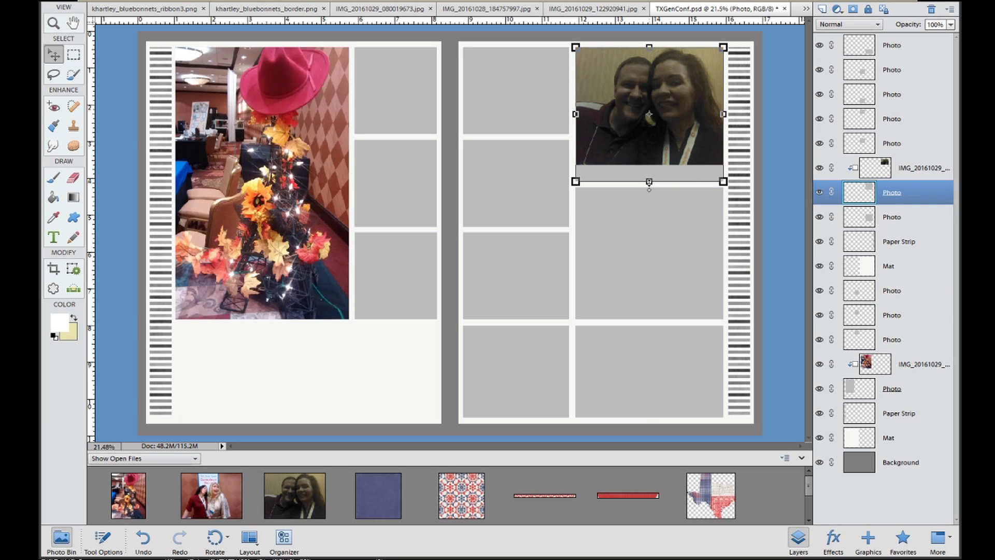
click(649, 181)
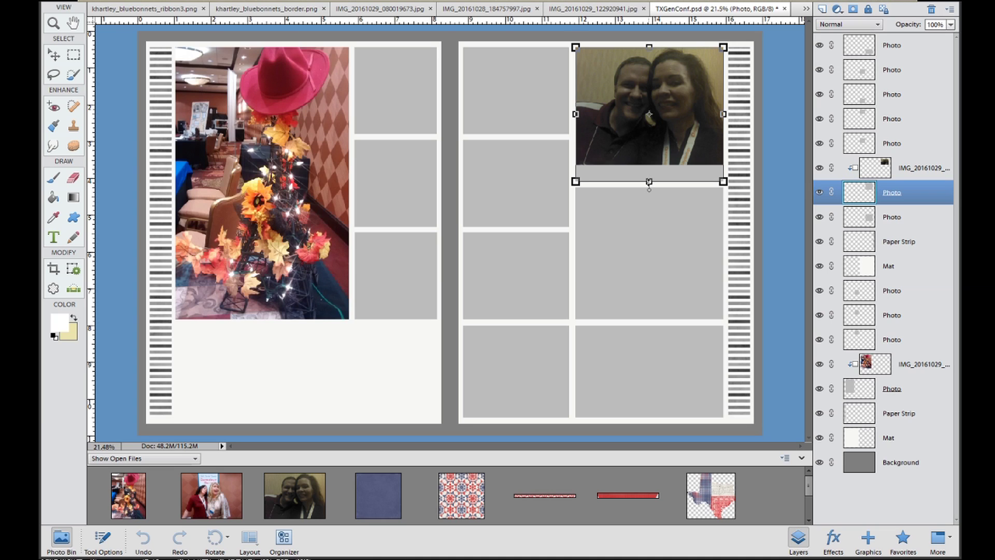
drag(649, 183, 649, 161)
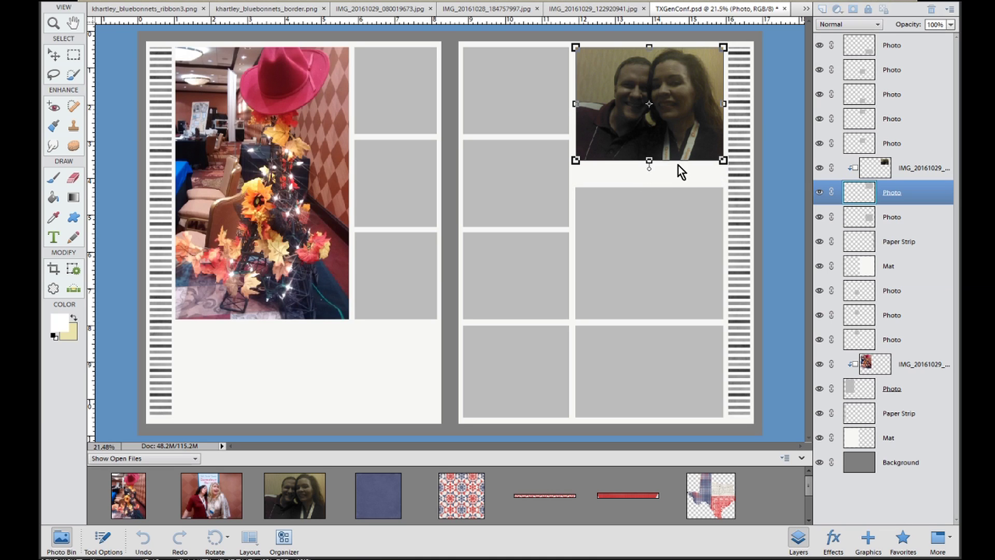
key(v)
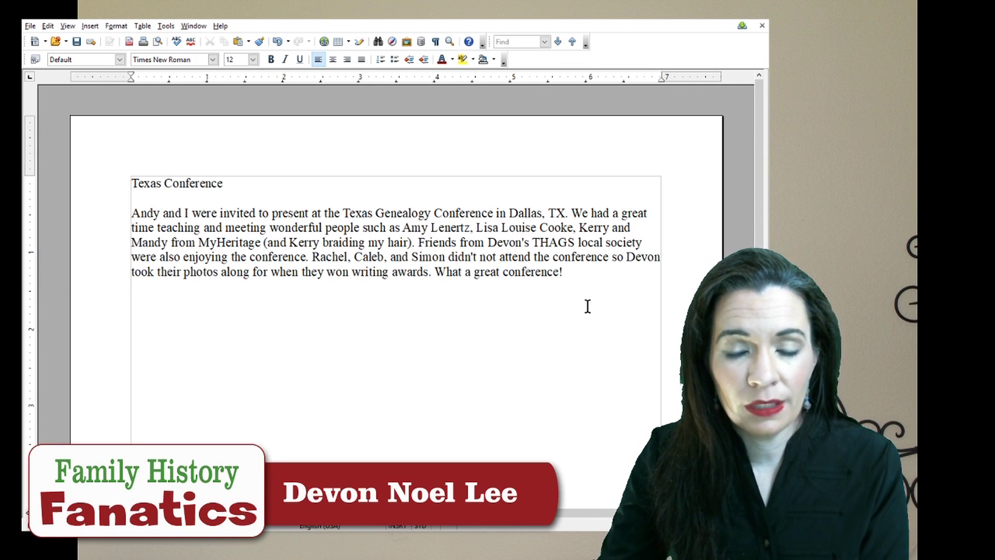
- Copy the Texas Conference paragraph from the word processor document and paste it into a blue text box beneath the left page's photos
drag(602, 283, 126, 219)
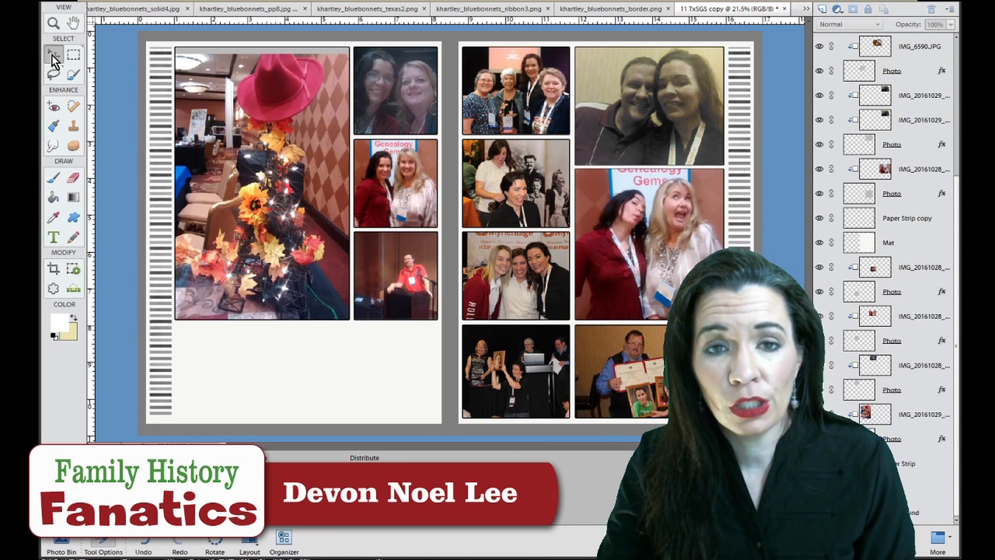
click(52, 55)
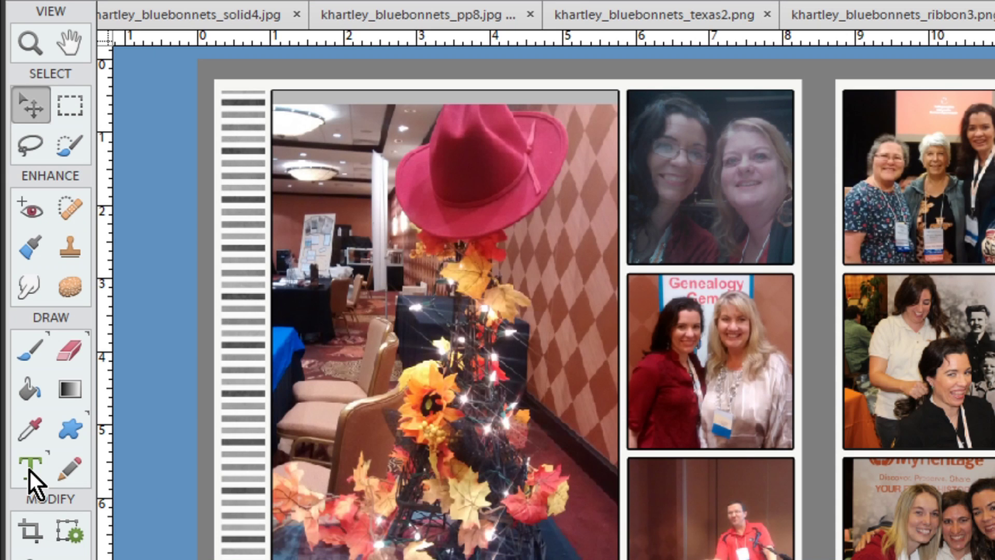
click(29, 469)
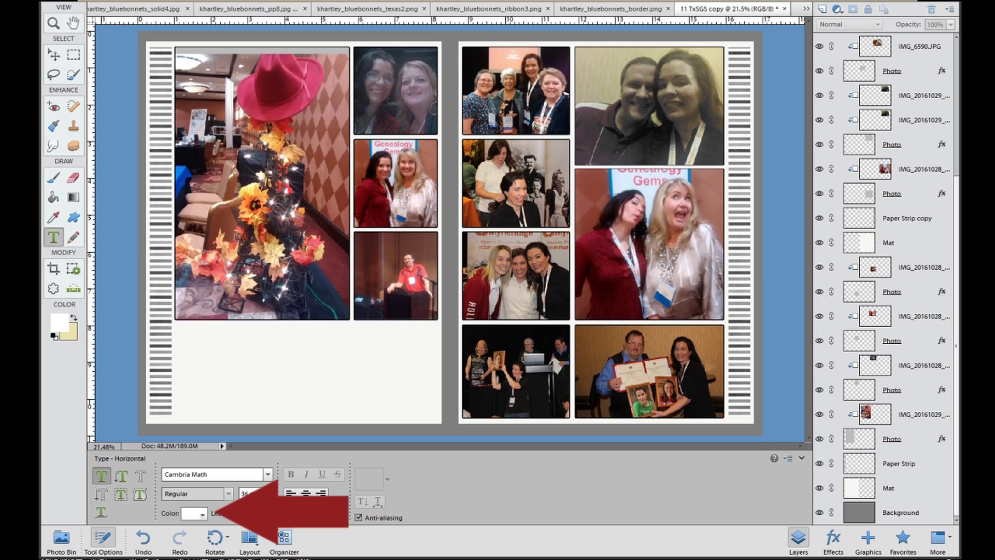
click(196, 402)
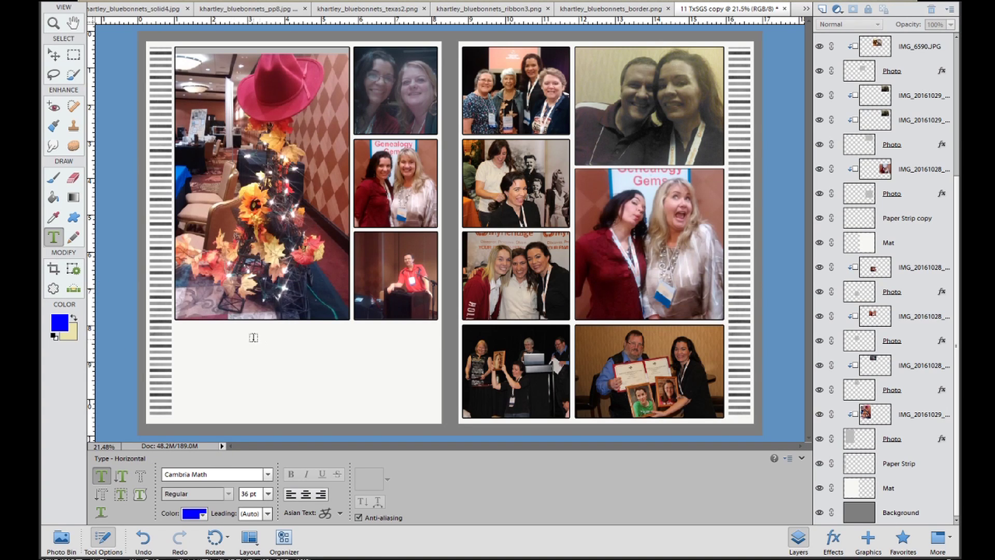
drag(244, 327, 433, 415)
mouse_move(433, 414)
mouse_down()
mouse_move(248, 336)
mouse_move(385, 404)
mouse_move(437, 417)
mouse_up()
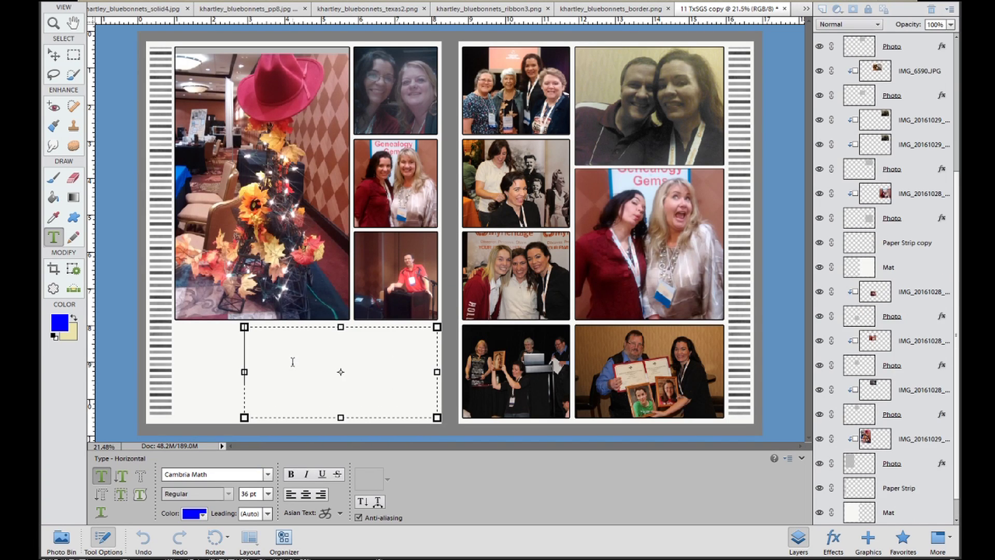
key(ctrl+v)
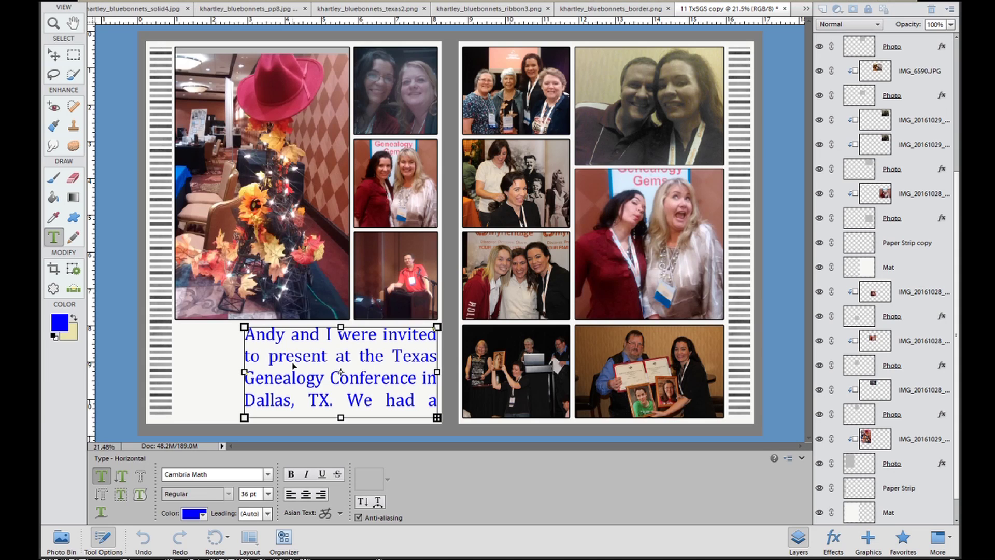
- Reduce all the pasted journaling text to 12 pt and enlarge it slightly from that size within its text box
key(ctrl+a)
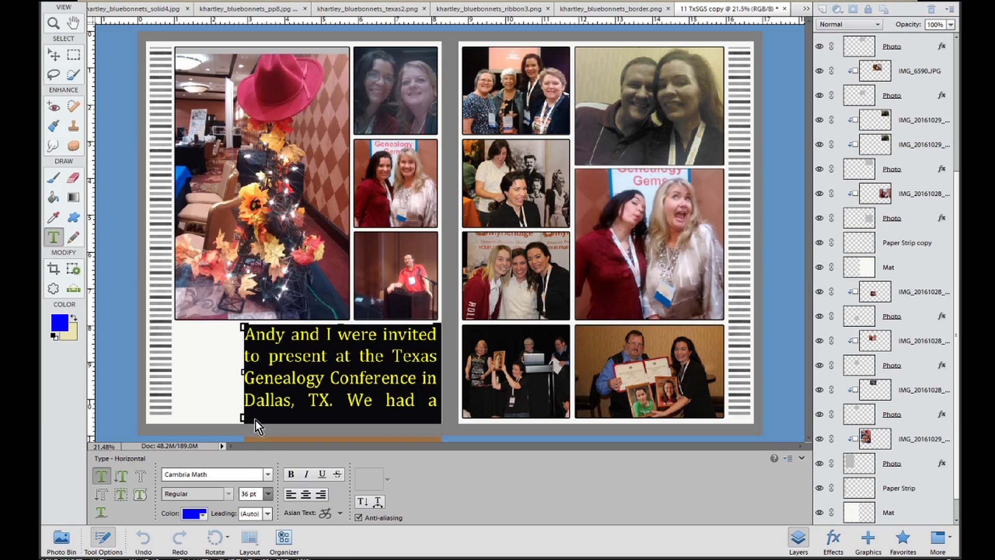
click(269, 493)
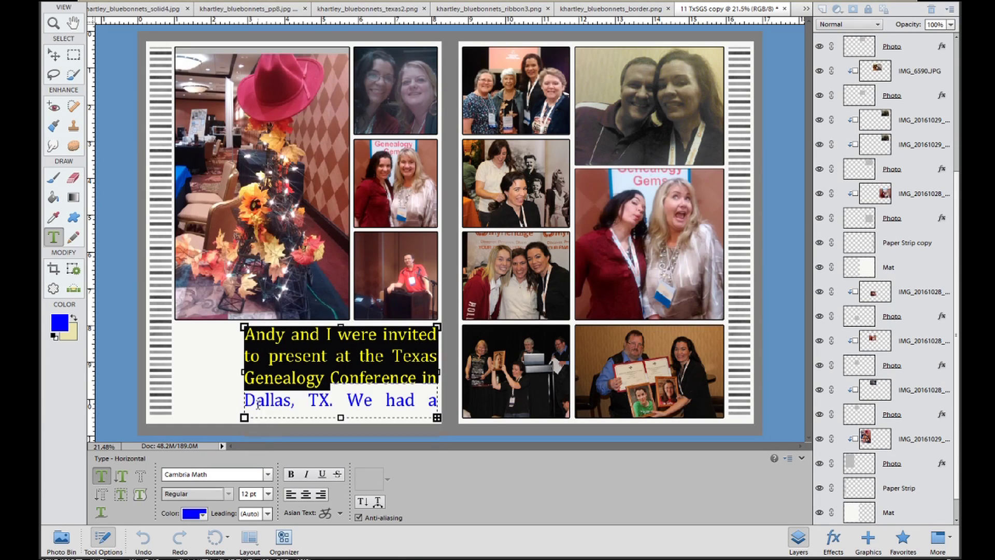
click(269, 493)
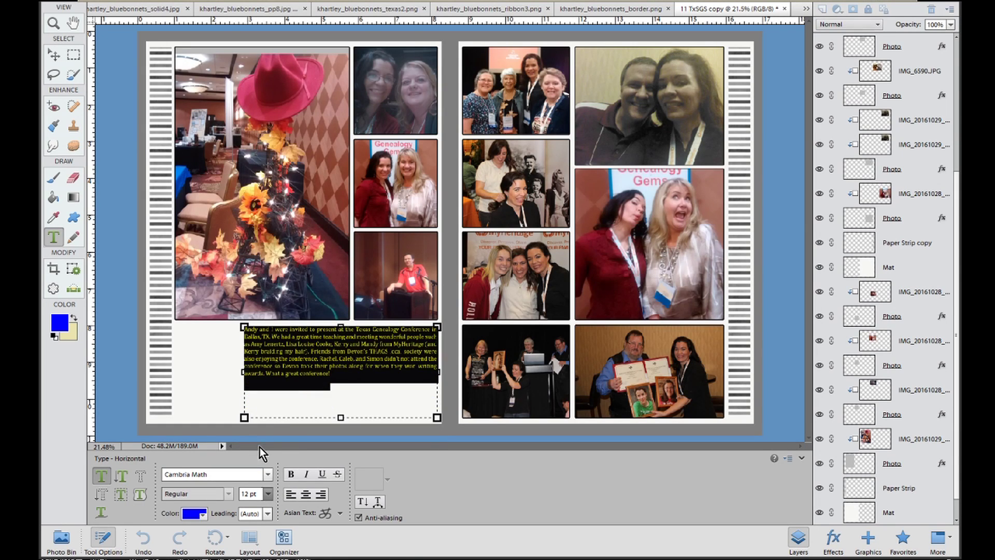
click(262, 416)
click(54, 54)
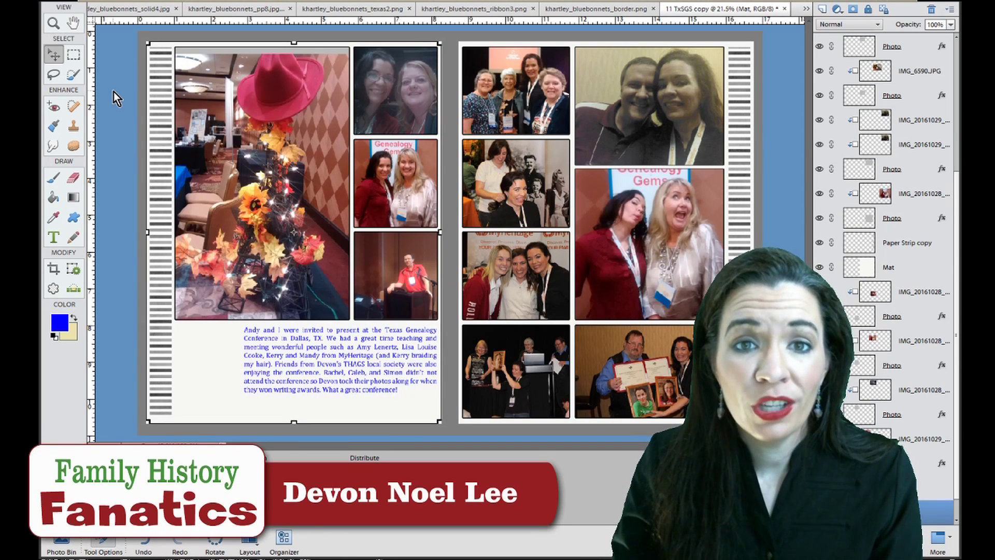
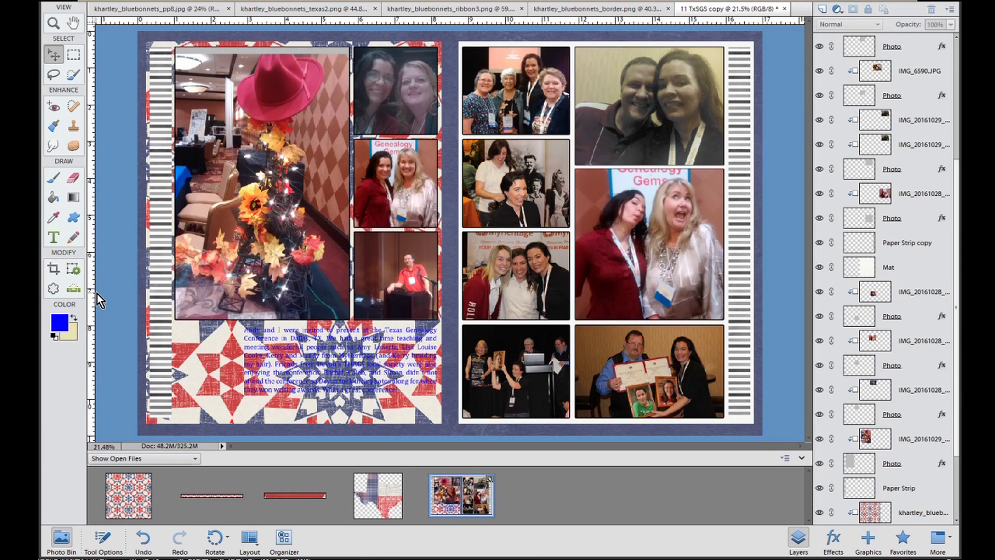
- Shorten the left page's Mat layer from its lower edge so it ends just beneath the photos, clearing the patterned paper behind the journaling
click(338, 369)
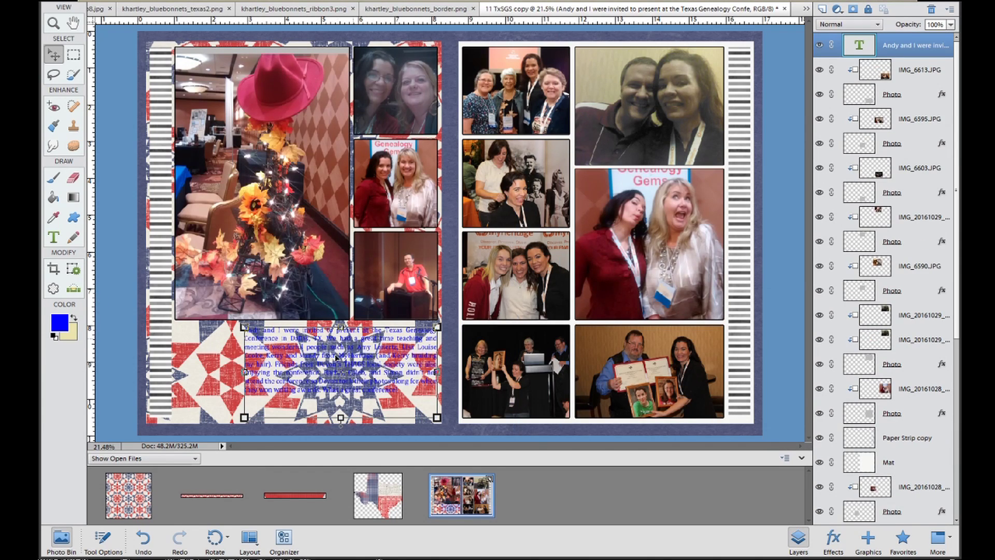
click(205, 357)
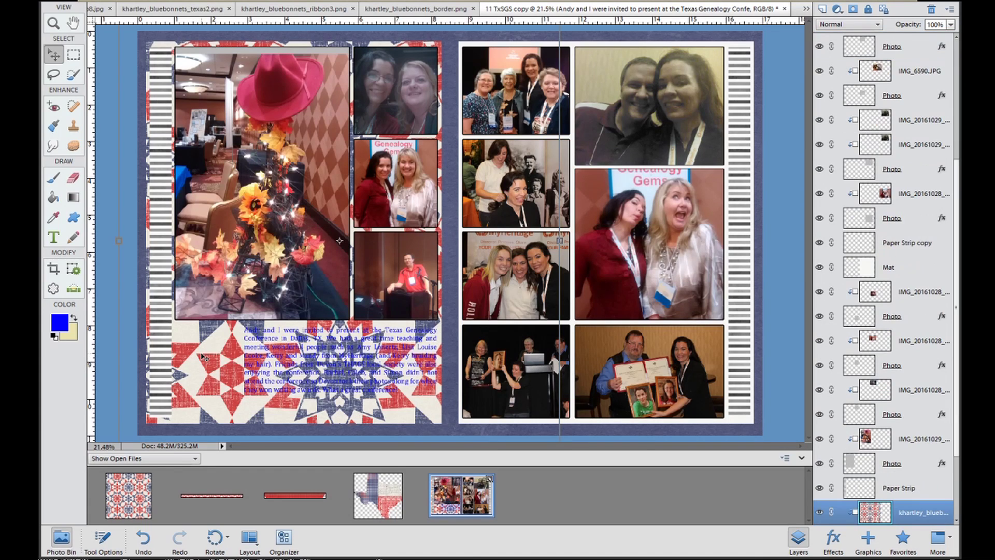
scroll(890, 463, down, 2)
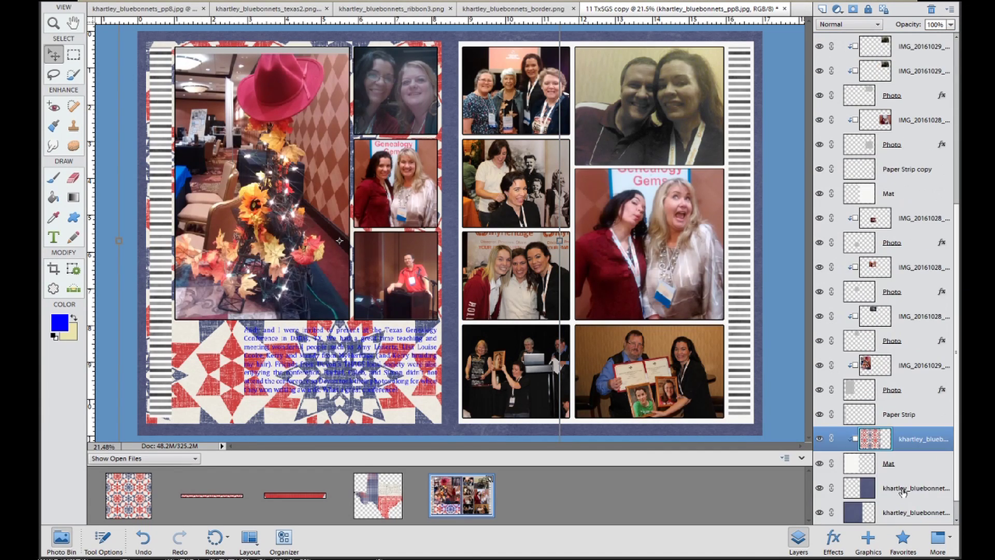
click(904, 464)
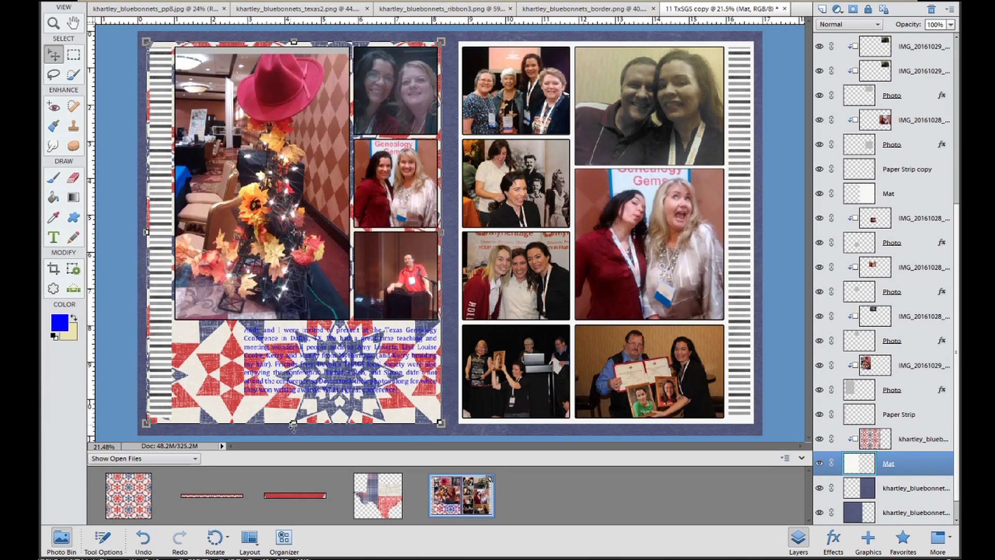
drag(293, 423, 294, 322)
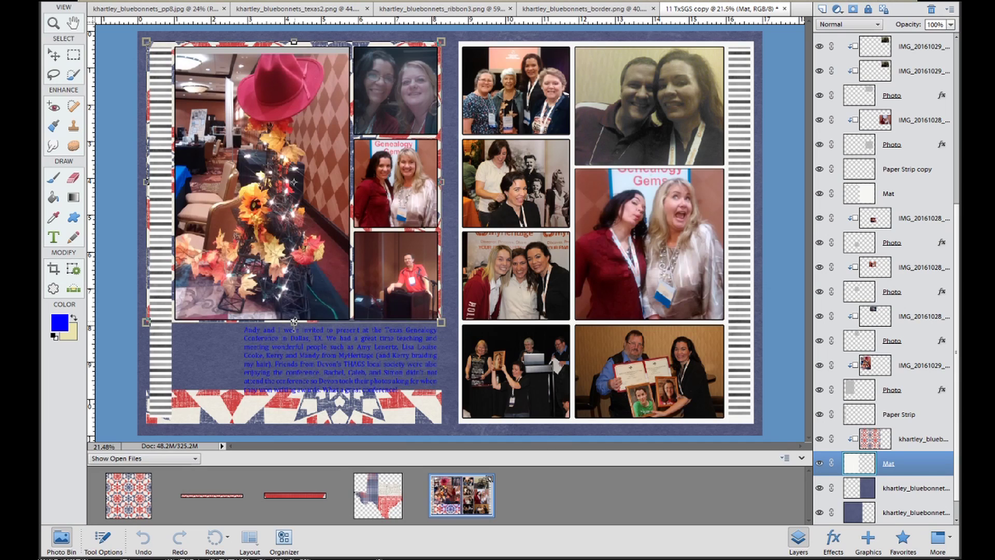
click(372, 329)
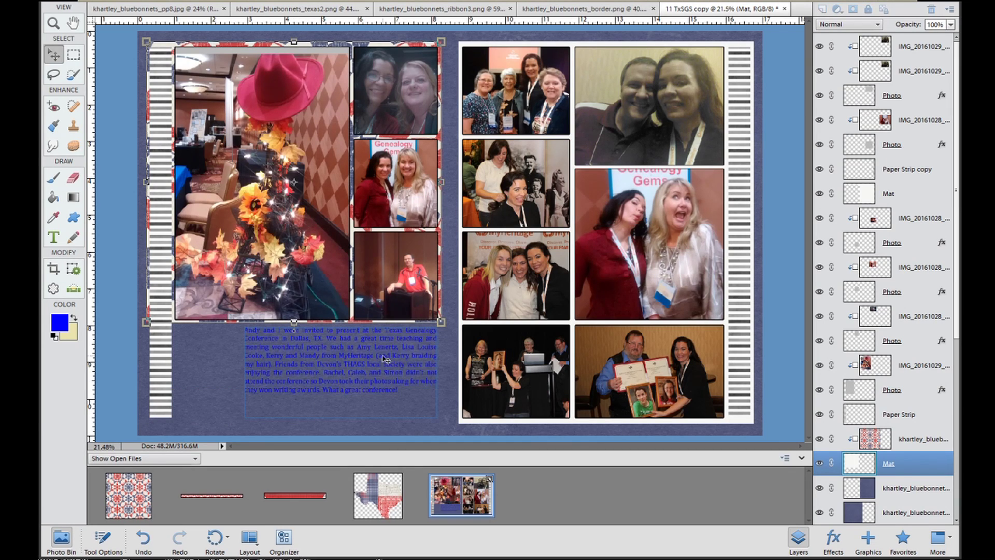
- Recolor all the journaling text beneath the left page's photos to white
click(361, 358)
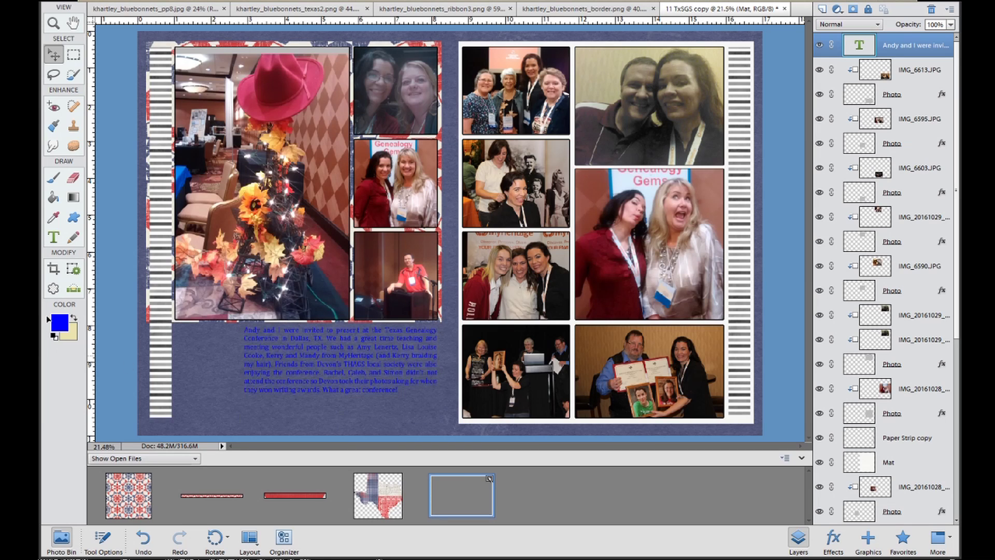
key(t)
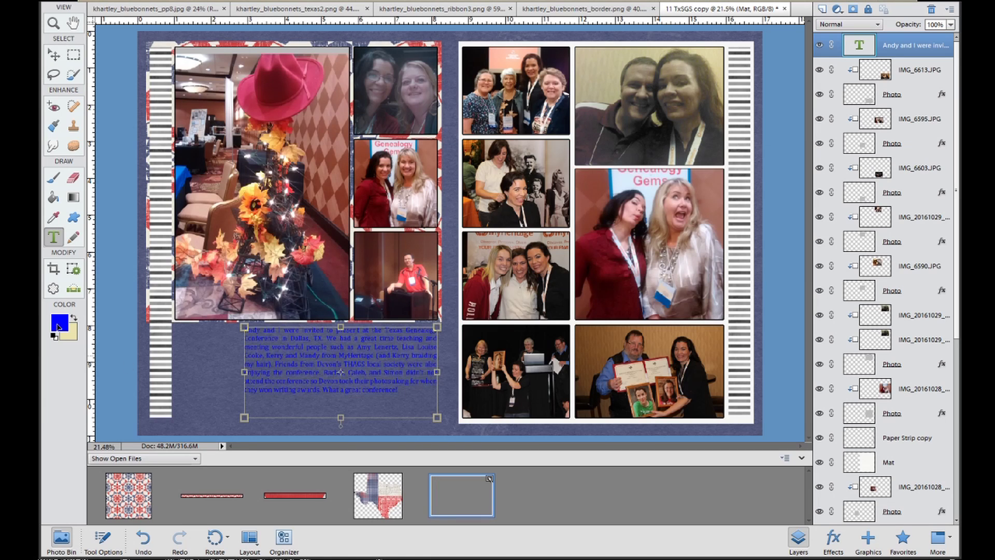
key(ctrl+a)
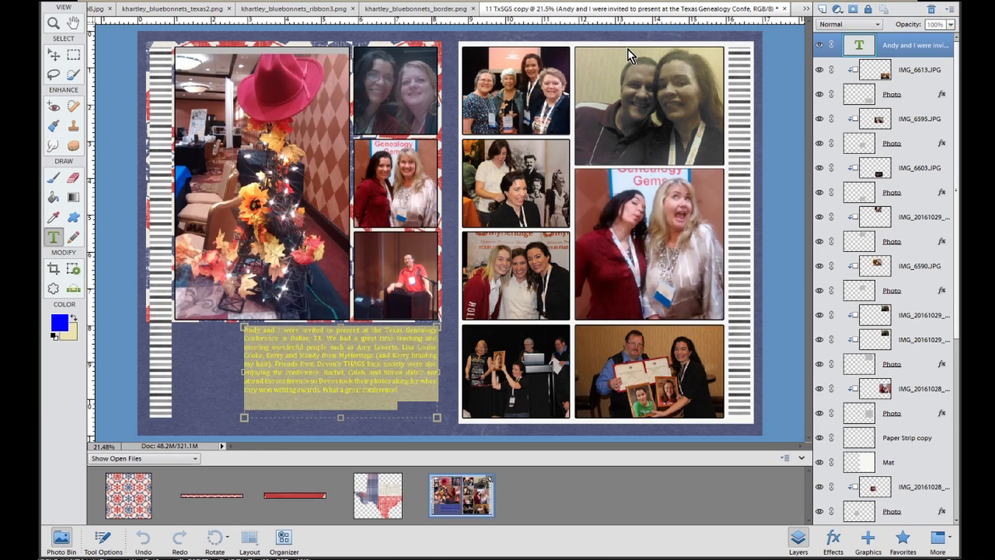
click(371, 386)
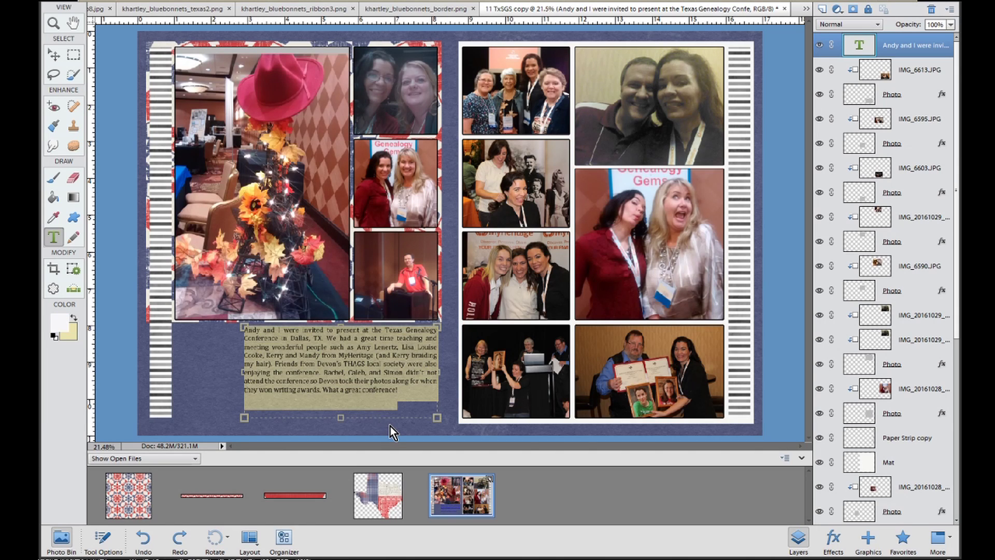
key(Escape)
key(v)
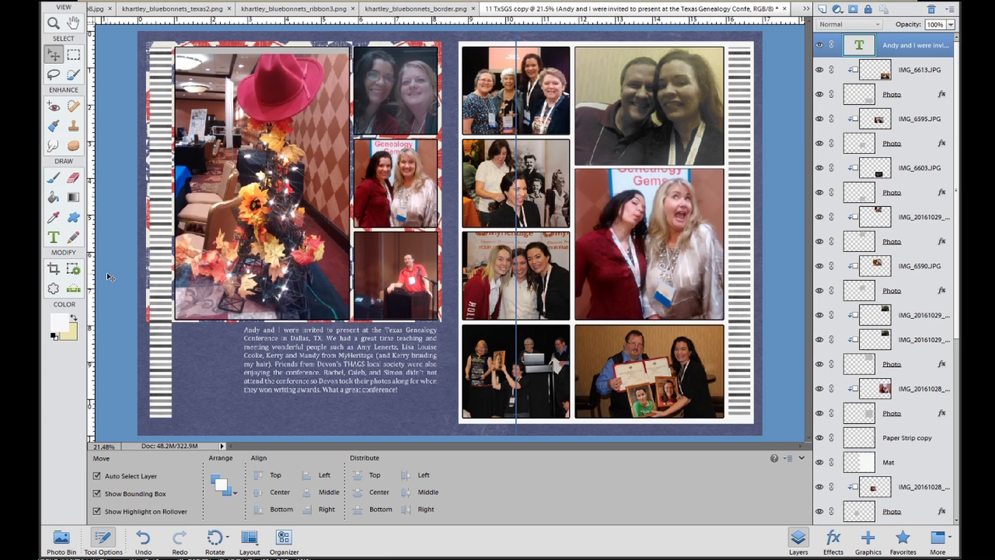
click(109, 277)
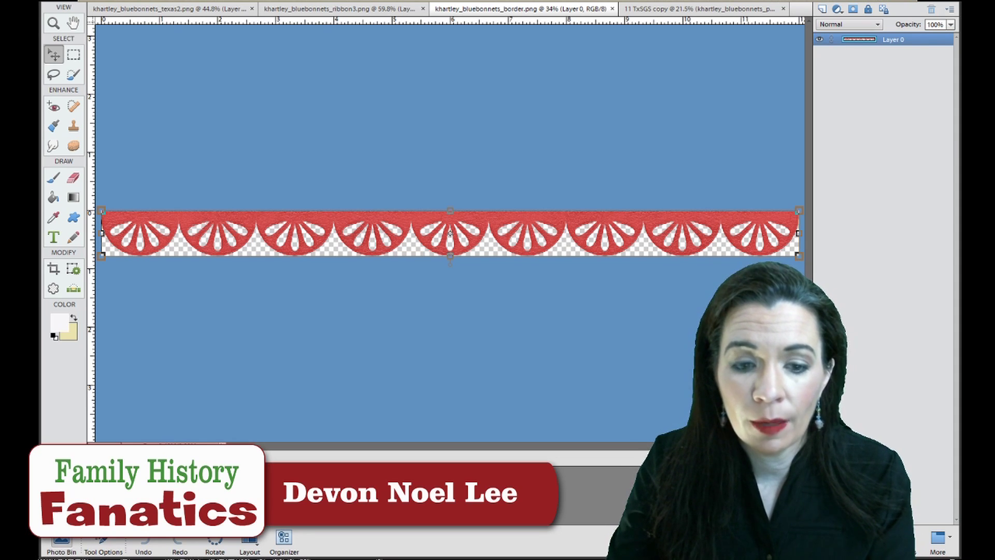
- Replace the left page's striped paper strip with the red ribbon3 element, turned vertical and scaled to about the height of the photo block
key(ctrl+shift+Tab)
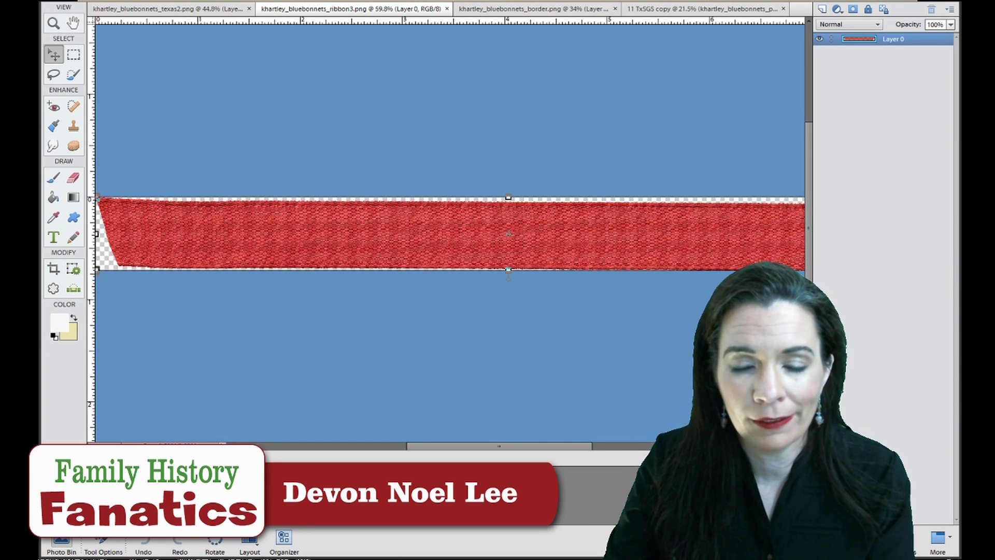
key(ctrl+shift+Tab)
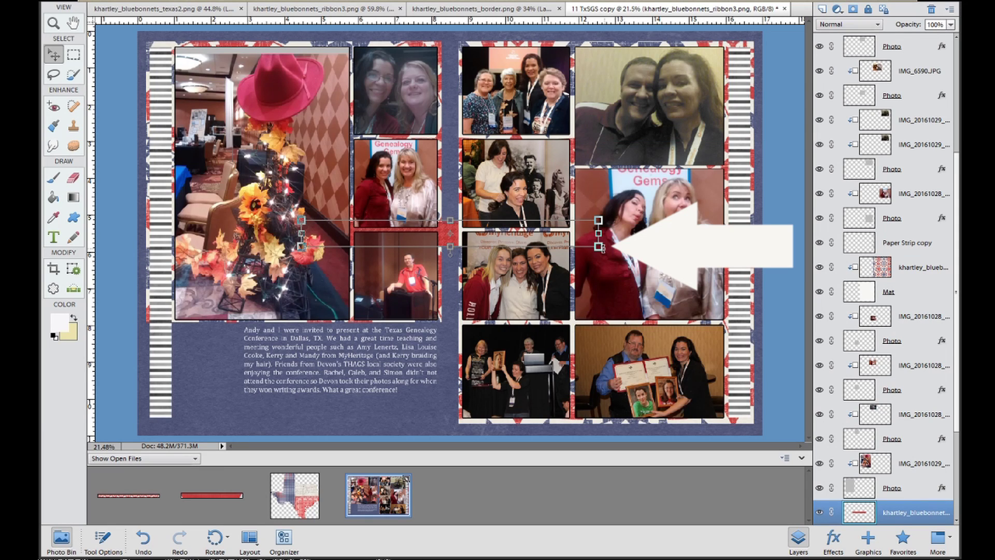
drag(601, 247, 160, 229)
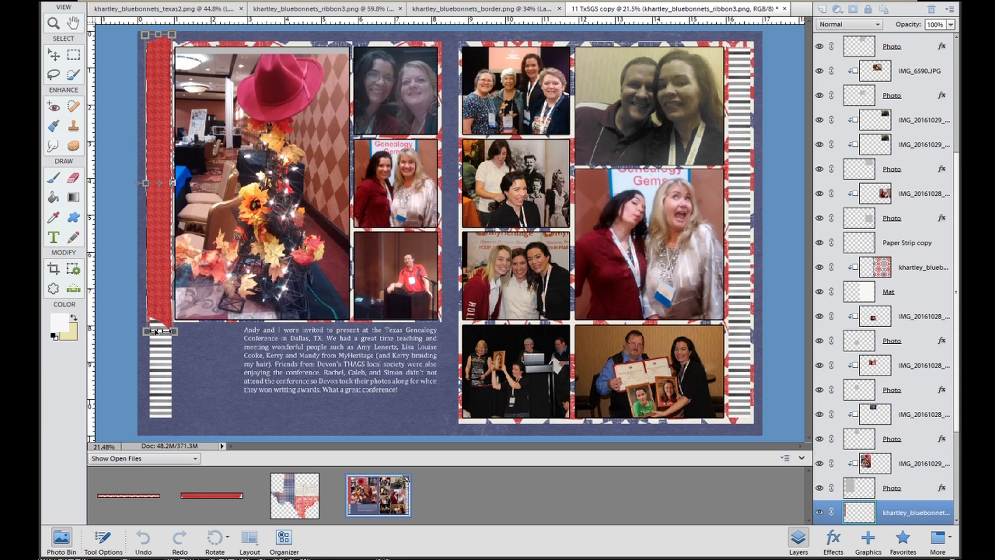
key(Return)
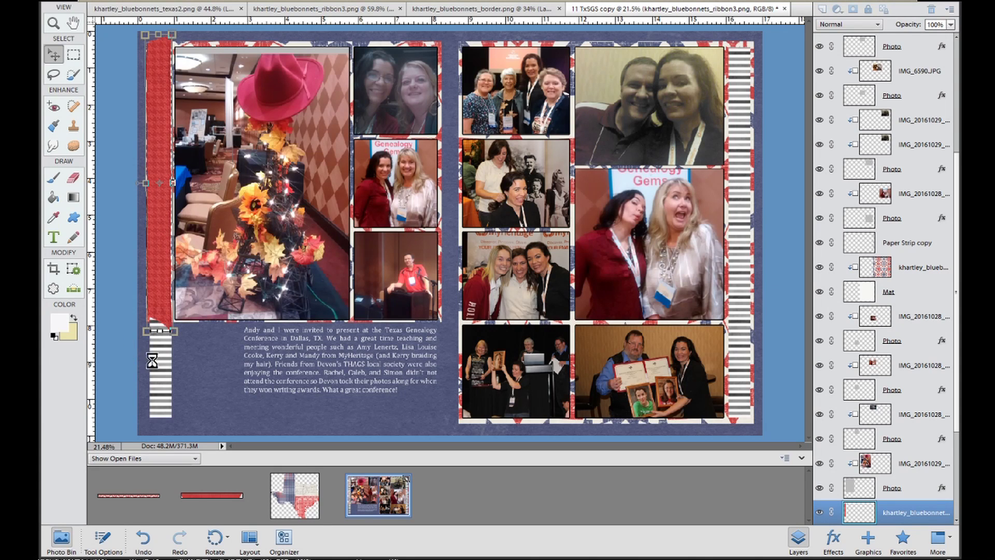
click(163, 368)
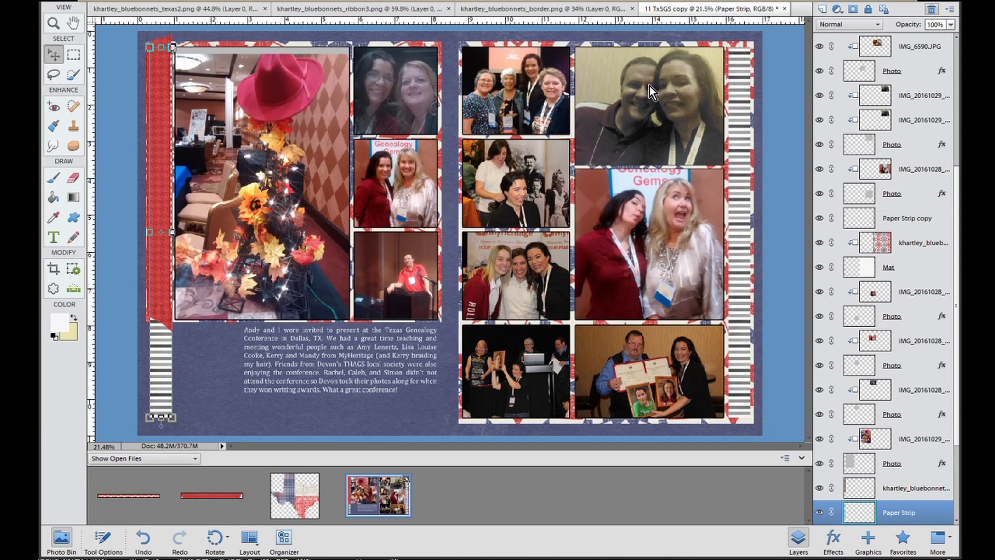
key(Delete)
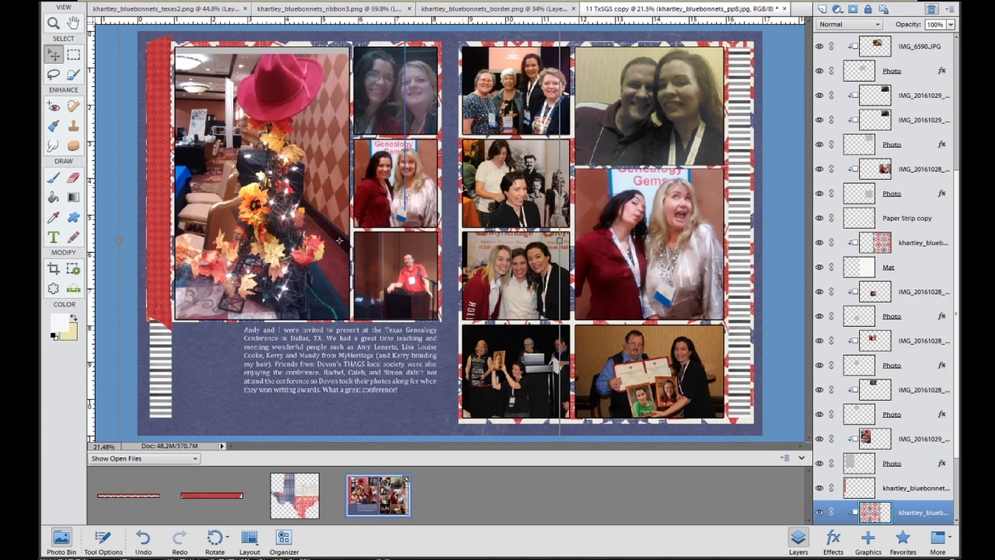
click(112, 284)
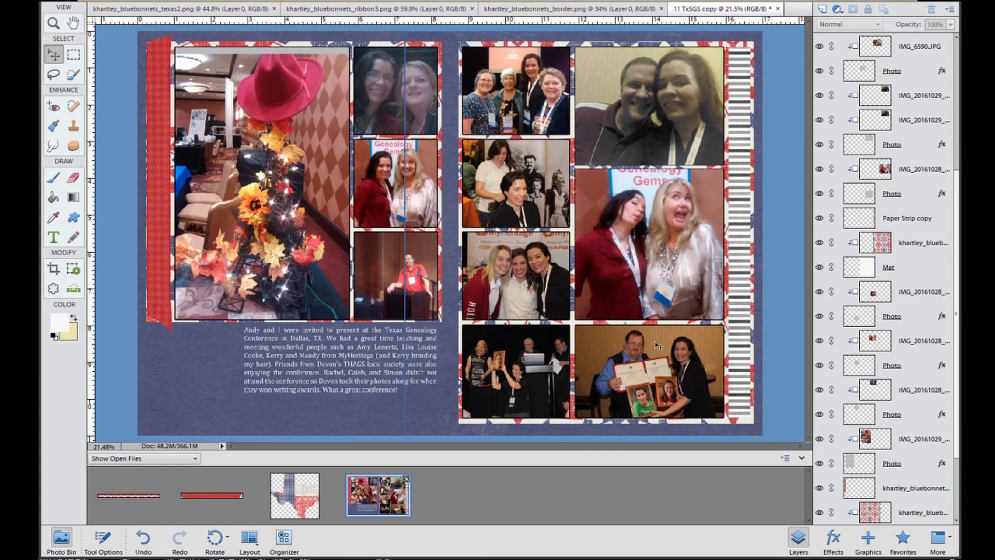
- Replace the right page's striped paper strip with the red scalloped border, turned vertical and stretched to page height along the outer edge
click(741, 210)
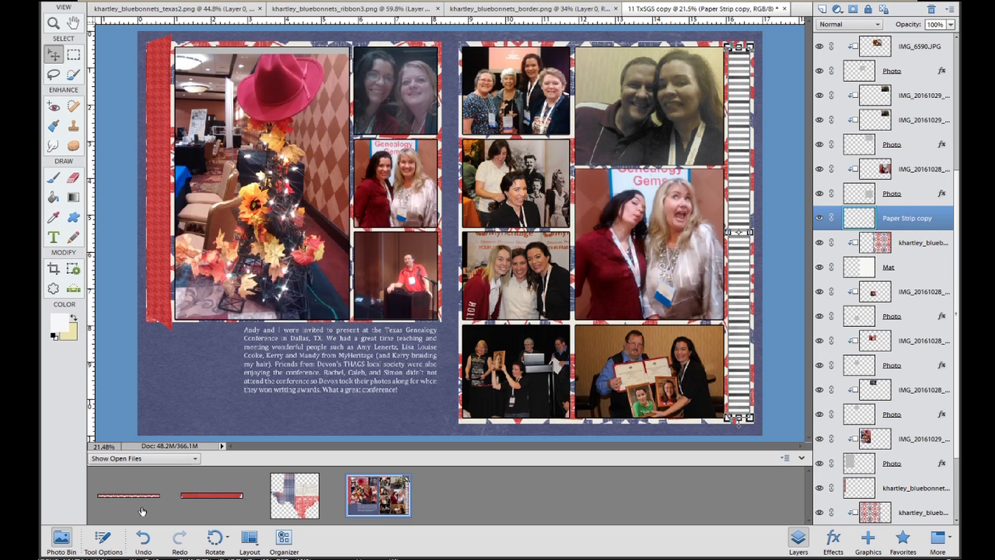
key(ctrl+v)
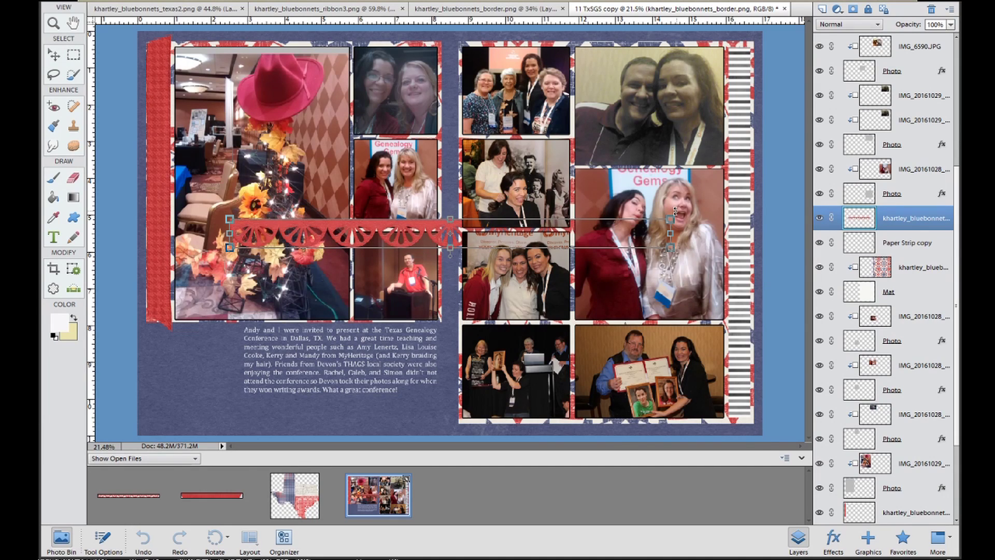
drag(677, 211, 462, 352)
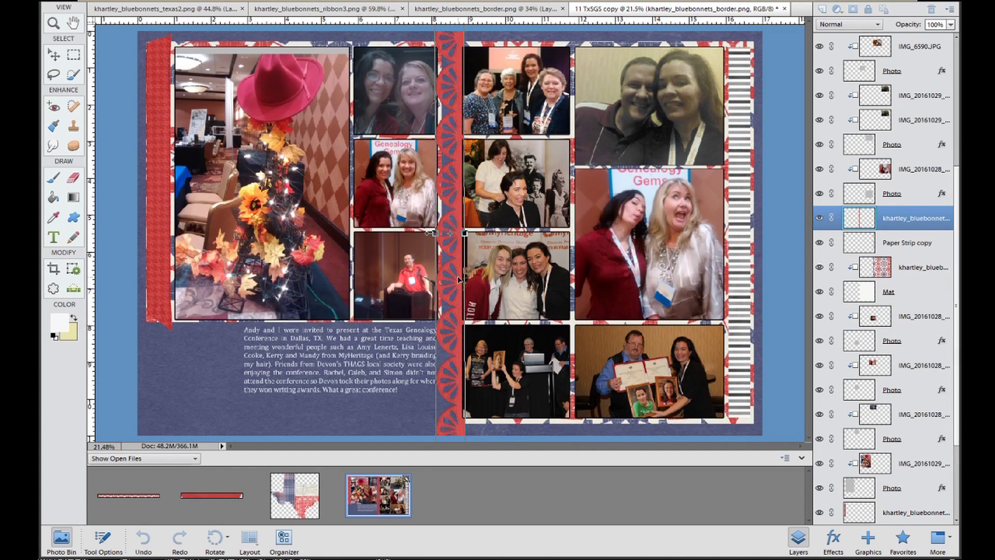
drag(458, 280, 746, 294)
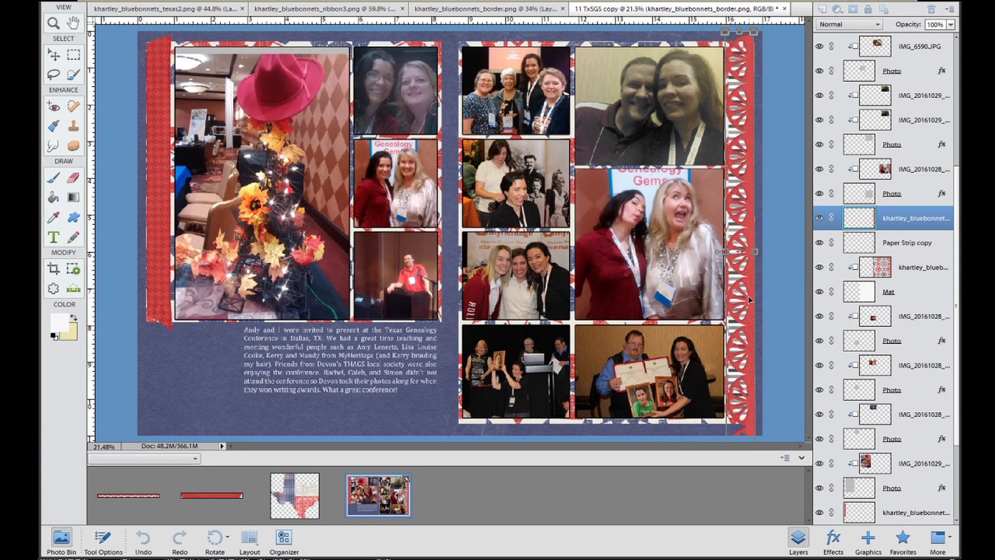
click(928, 244)
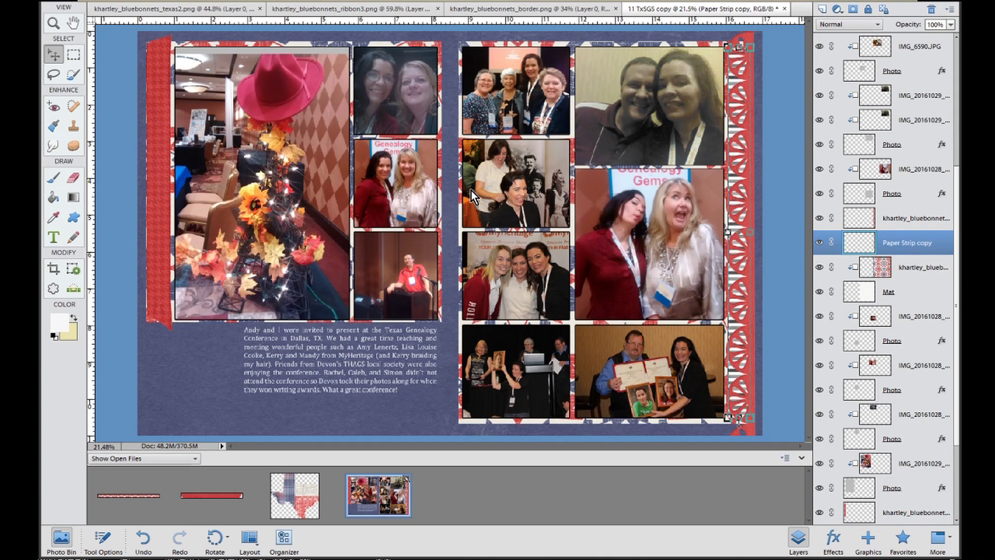
key(Delete)
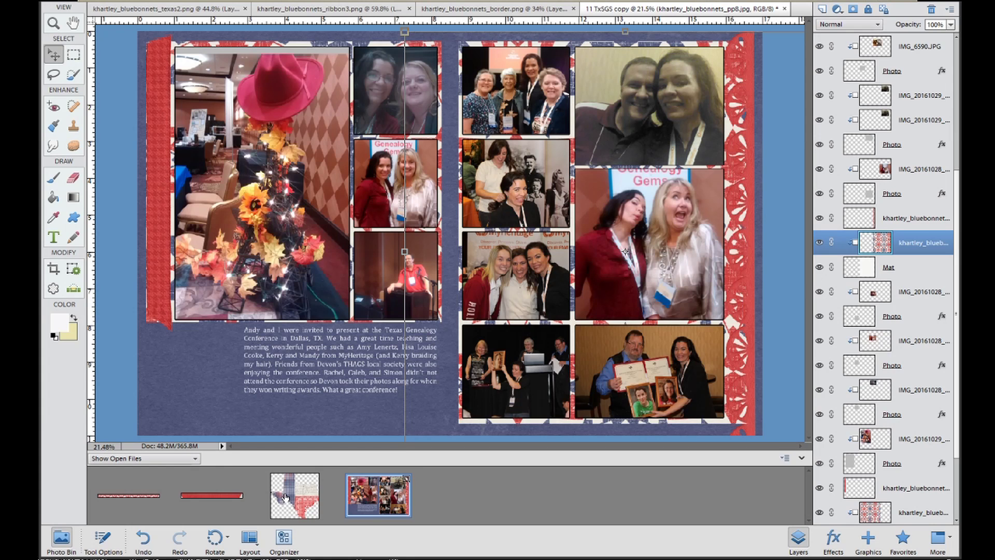
- Add the patterned Texas shape from the texas2 file to the layout and bring its layer to the front of the stack
drag(286, 496, 457, 265)
drag(397, 343, 291, 500)
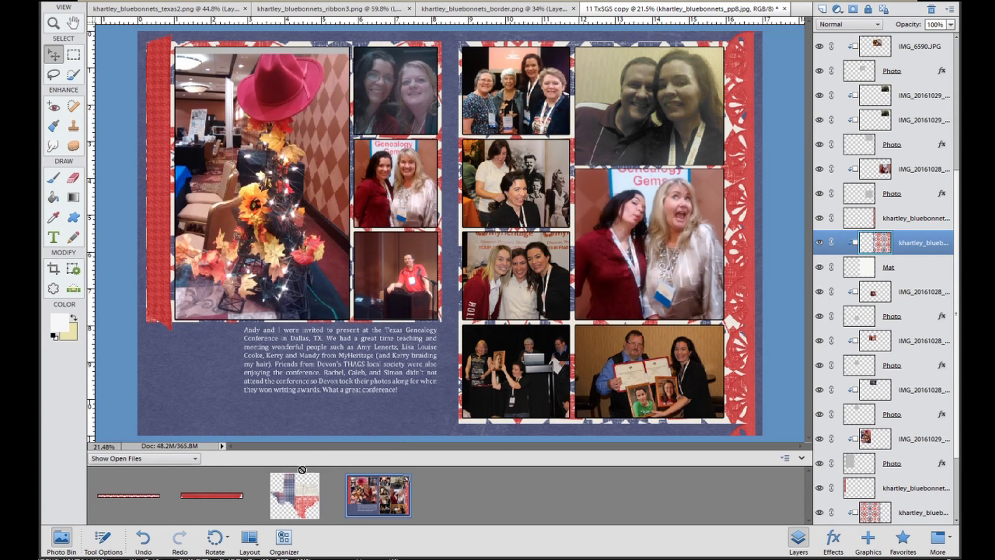
click(288, 503)
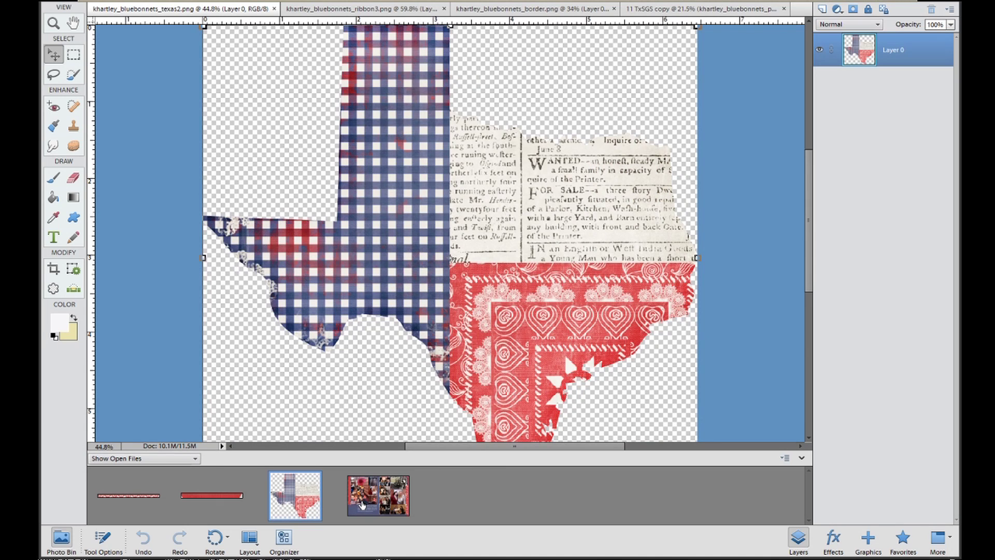
click(361, 505)
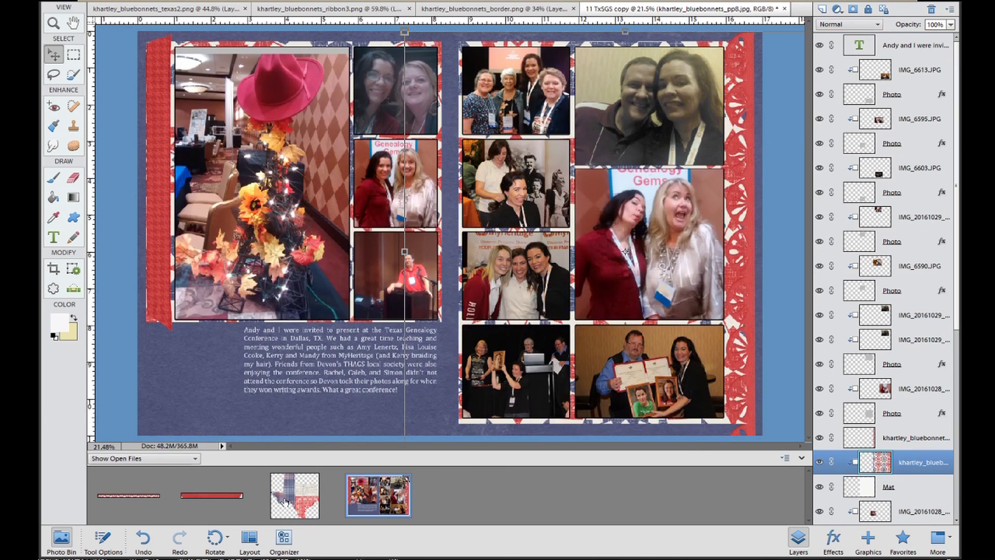
drag(286, 501, 457, 246)
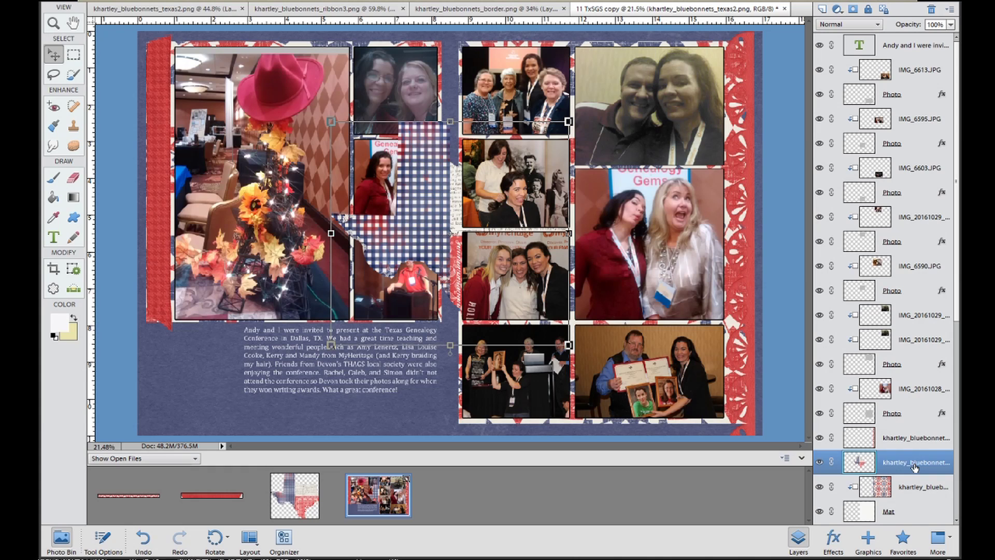
drag(914, 468, 910, 155)
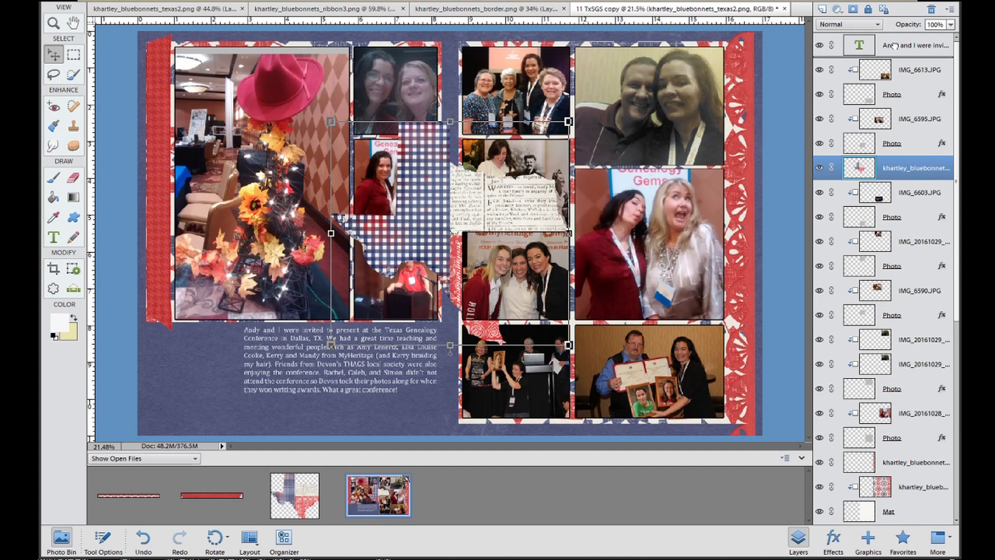
key(ctrl+shift+bracketright)
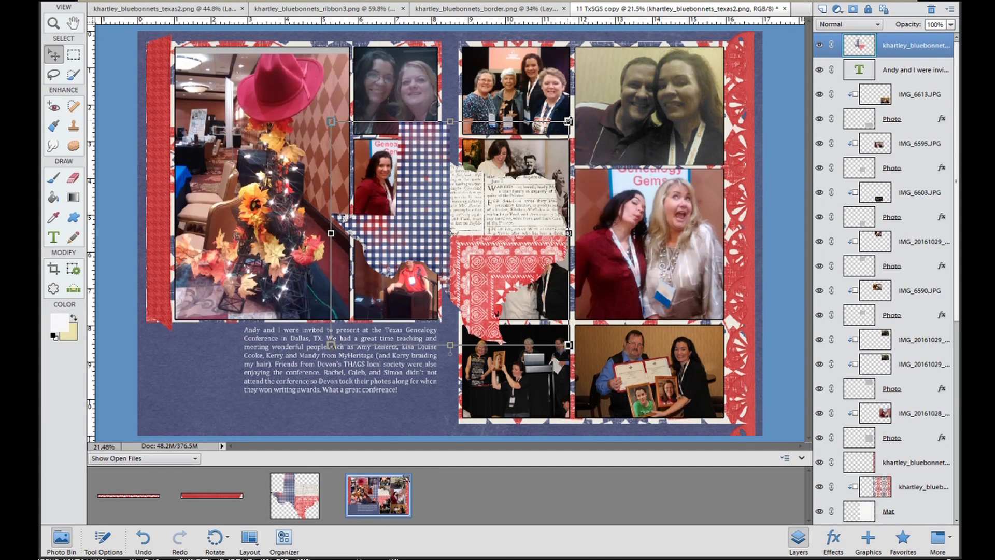
- Shrink the Texas shape, tilt it counterclockwise and place it over the lower end of the left page's red ribbon
click(569, 121)
drag(568, 122, 455, 331)
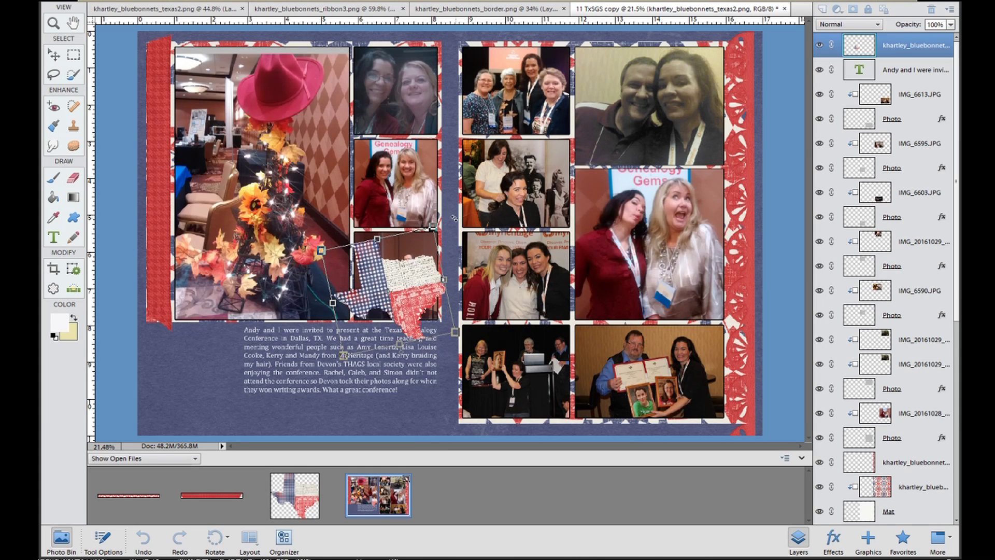
drag(407, 284, 195, 309)
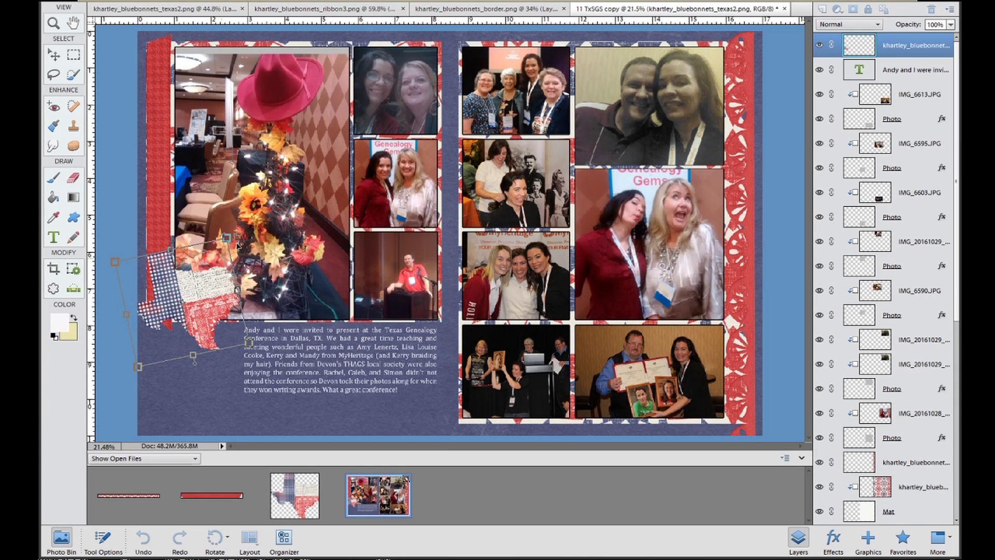
drag(233, 243, 217, 254)
key(Return)
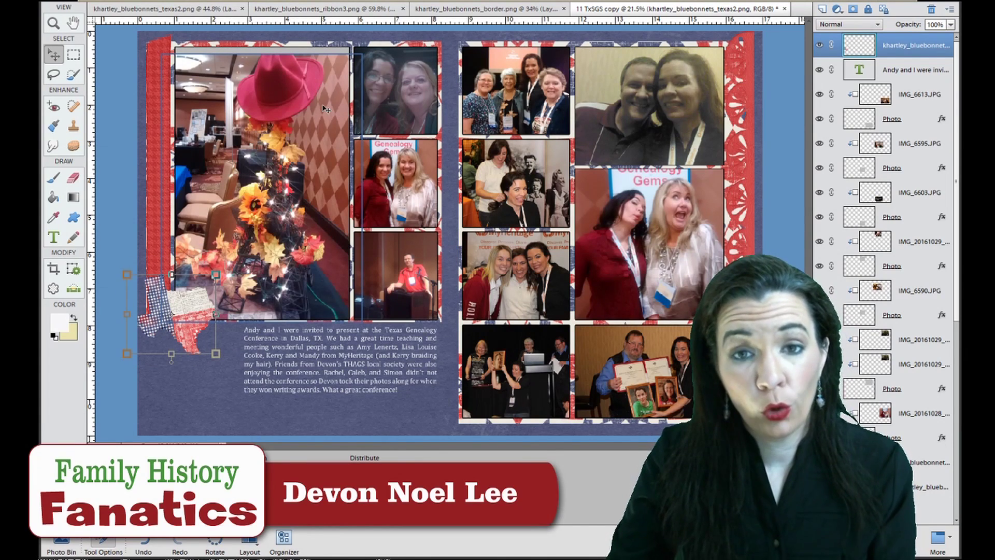